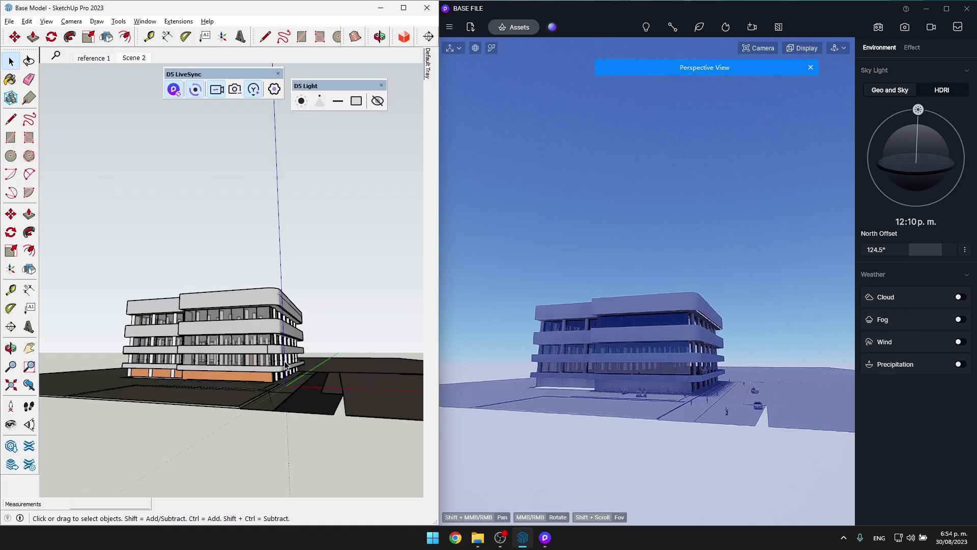
# - Orbit the model with D5 following live, move a column along the red axis, then orbit out to the exterior
pyautogui.moveTo(265, 423)
pyautogui.mouseDown(button='middle')
pyautogui.moveTo(274, 430)
pyautogui.moveTo(257, 447)
pyautogui.moveTo(249, 410)
pyautogui.moveTo(187, 325)
pyautogui.mouseUp(button='middle')
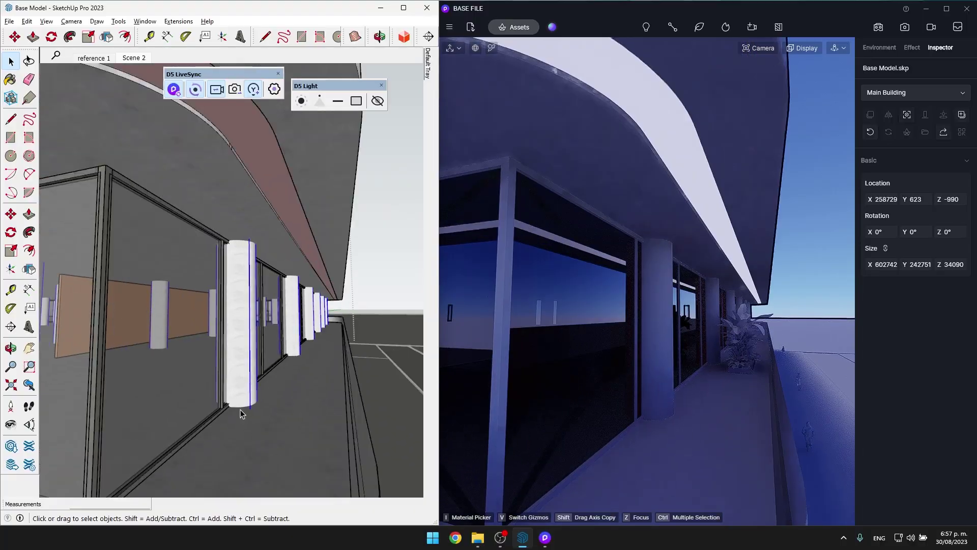
pyautogui.click(239, 413)
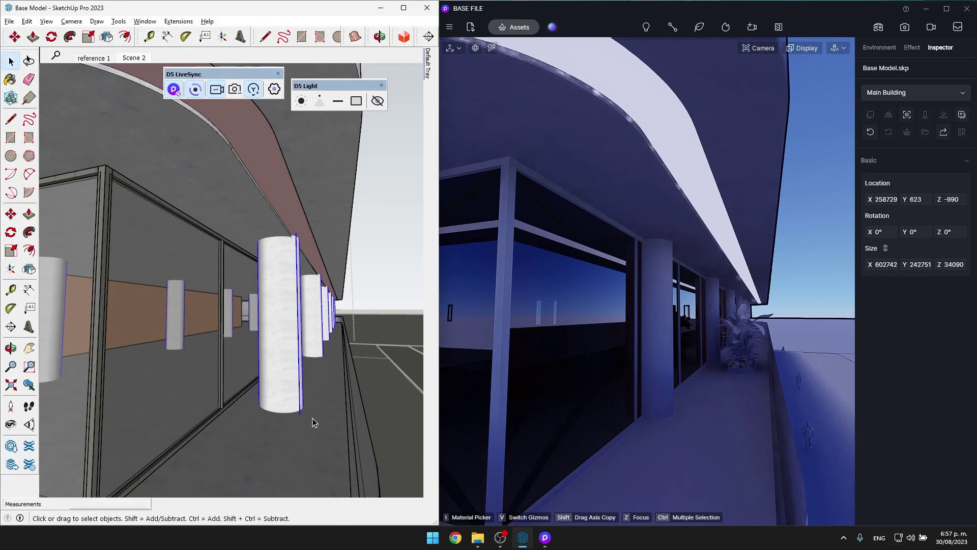
pyautogui.moveTo(313, 423); pyautogui.dragTo(403, 401, button='middle')
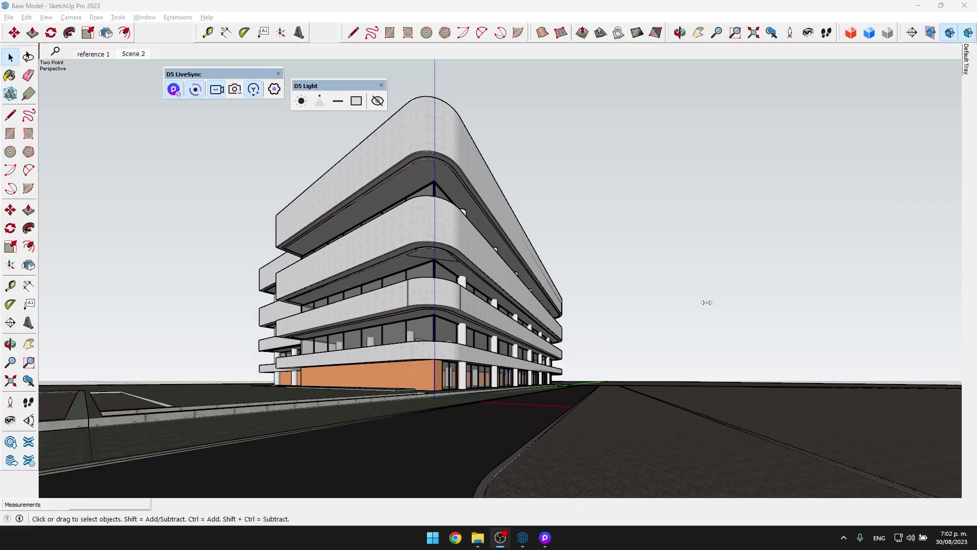
# - Switch to D5 Render, hide and restore the panels with Tab, and orbit around the building
pyautogui.moveTo(416, 304)
pyautogui.mouseDown(button='middle')
pyautogui.moveTo(463, 338)
pyautogui.moveTo(413, 335)
pyautogui.mouseUp(button='middle')
pyautogui.hotkey('alt', 'Tab')
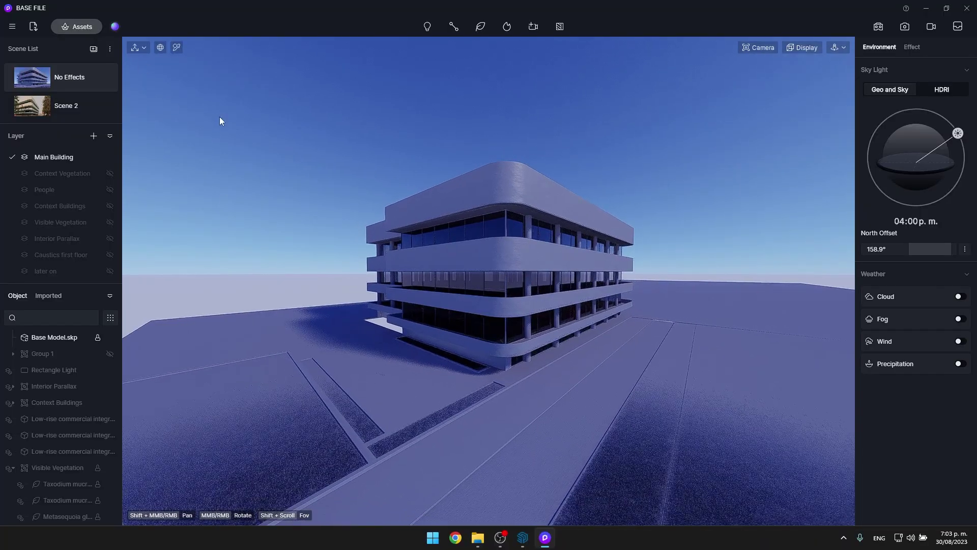
pyautogui.press('Tab')
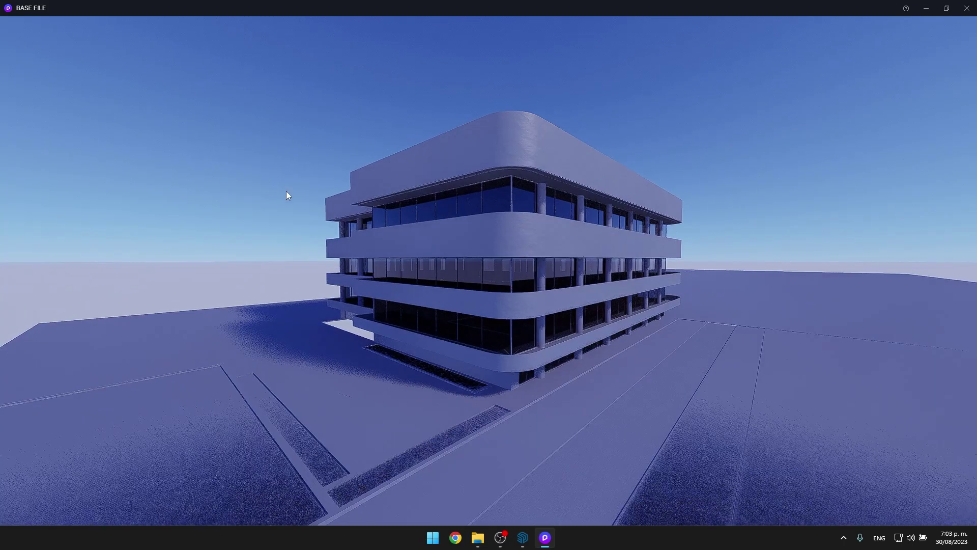
pyautogui.press('Tab')
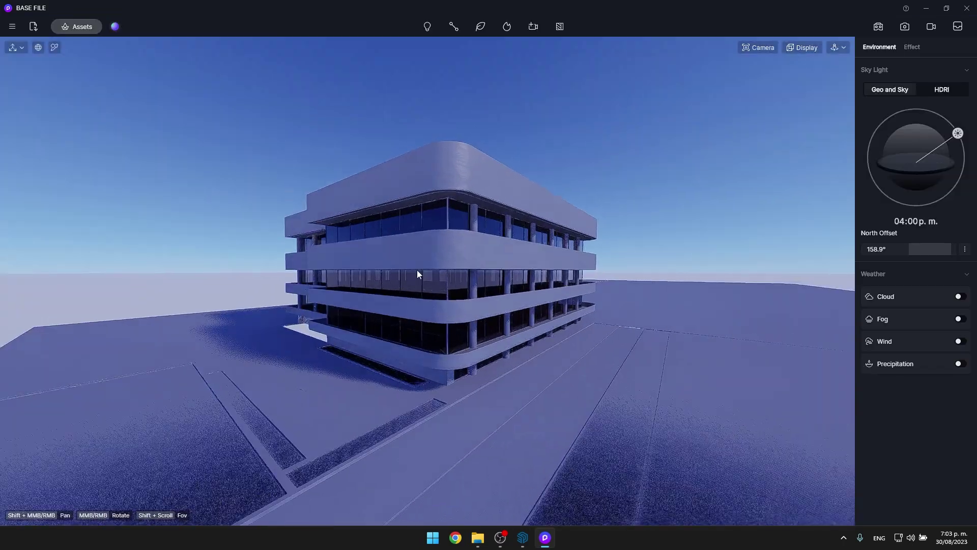
pyautogui.moveTo(419, 288); pyautogui.dragTo(522, 285, button='middle')
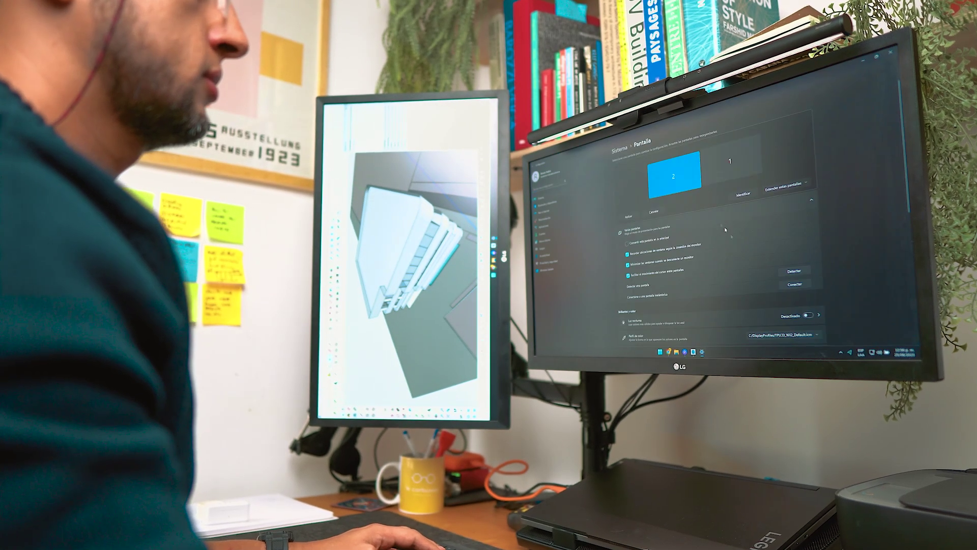
# - Set the second monitor to Vertical and move the Material Library onto it
pyautogui.click(803, 289)
pyautogui.press('Return')
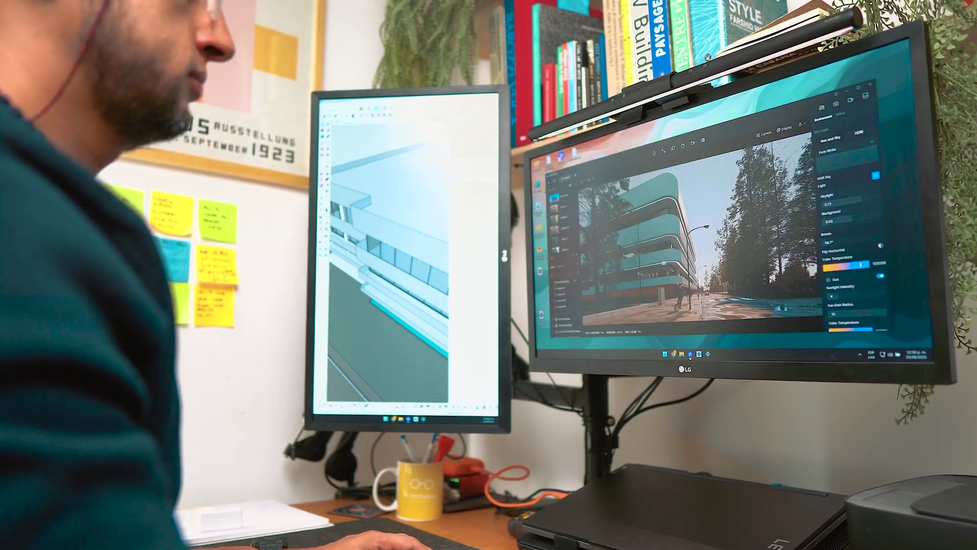
pyautogui.click(697, 134)
pyautogui.moveTo(580, 158); pyautogui.dragTo(407, 99)
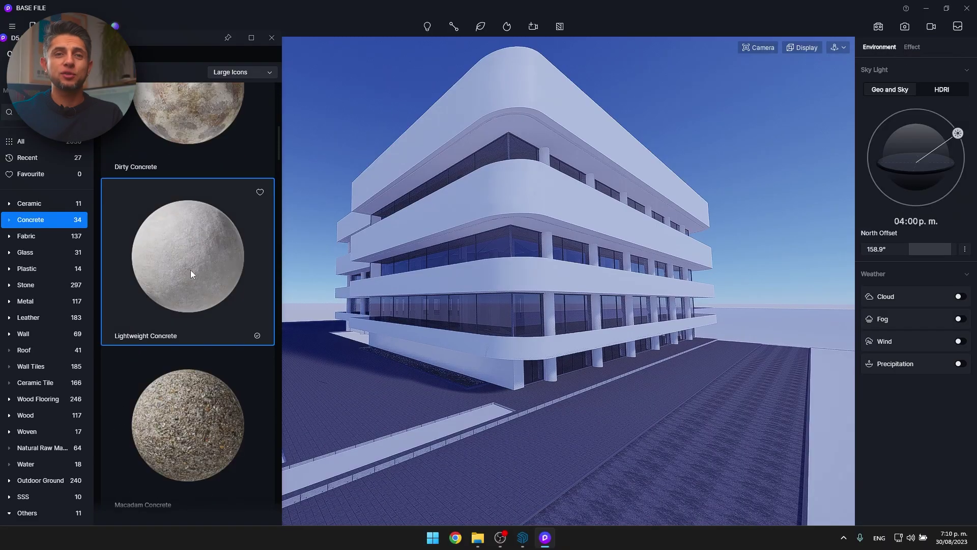
# - Apply Lightweight Concrete with Triplanar to the slabs and Dark wall plate wood at 0.13 UV Stretch to the wall
pyautogui.moveTo(190, 270); pyautogui.dragTo(494, 194)
pyautogui.scroll(-3, 921, 383)
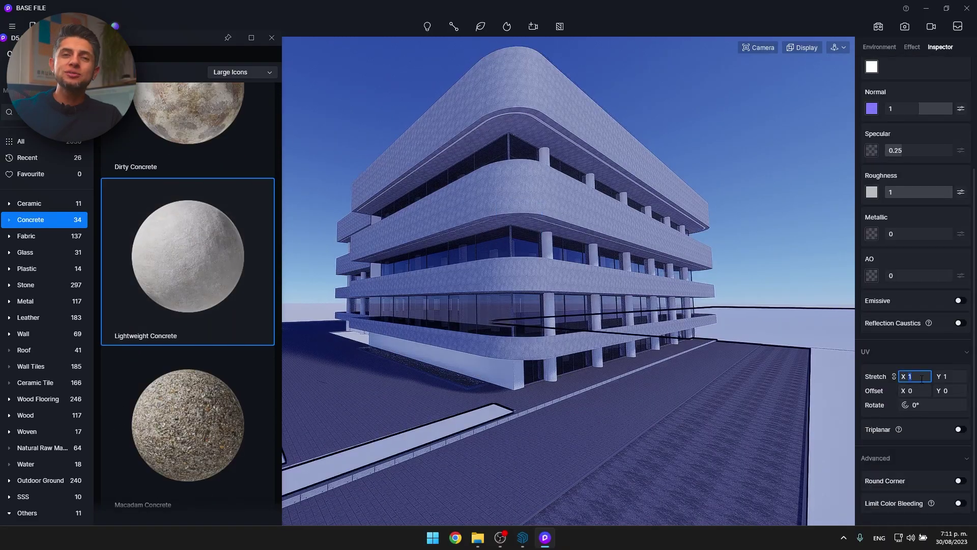
pyautogui.scroll(5, 588, 222)
pyautogui.scroll(-1, 941, 402)
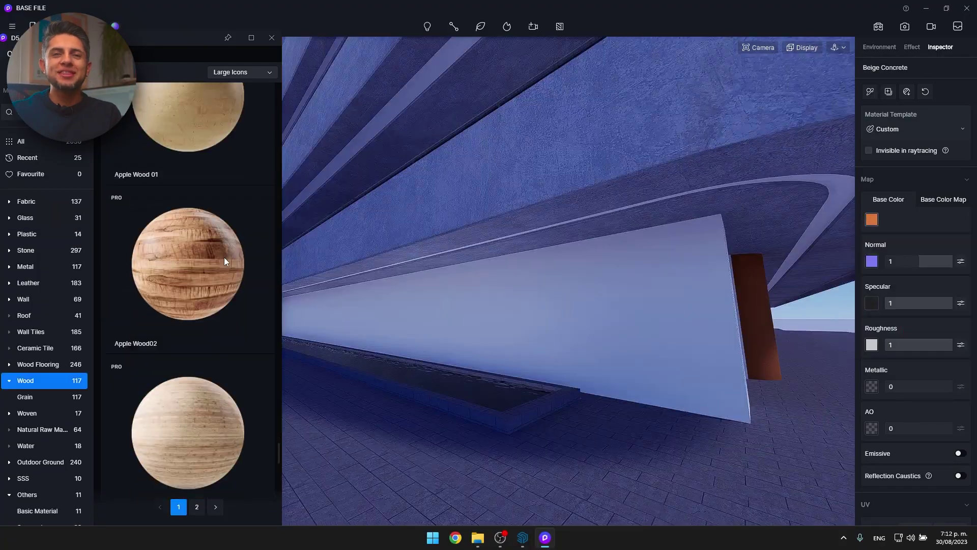
pyautogui.moveTo(188, 331); pyautogui.dragTo(642, 343)
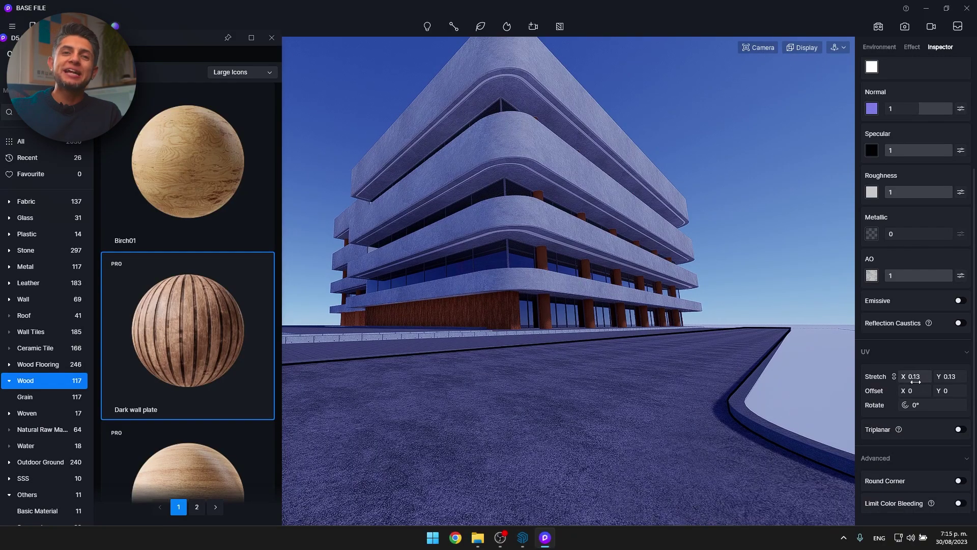
# - Cover the ground areas beside the walkways with Grassland01 grass
pyautogui.scroll(3, 199, 338)
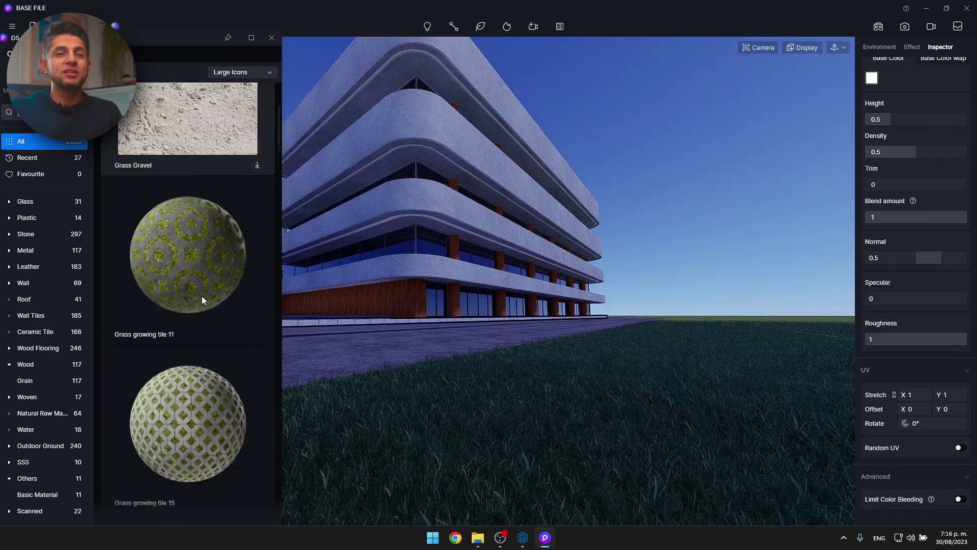
pyautogui.scroll(-3, 201, 295)
pyautogui.moveTo(202, 296); pyautogui.dragTo(511, 423)
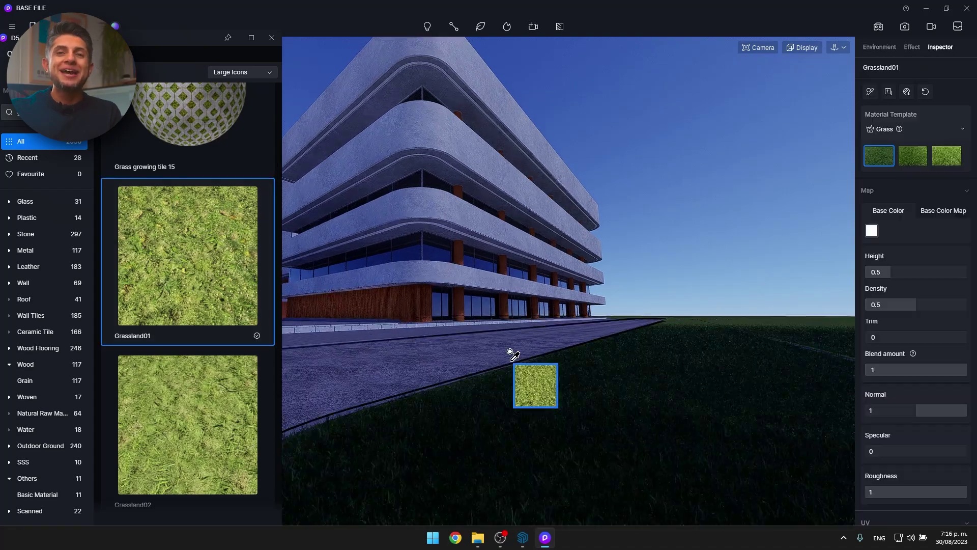
pyautogui.scroll(3, 905, 387)
pyautogui.moveTo(188, 255); pyautogui.dragTo(615, 378)
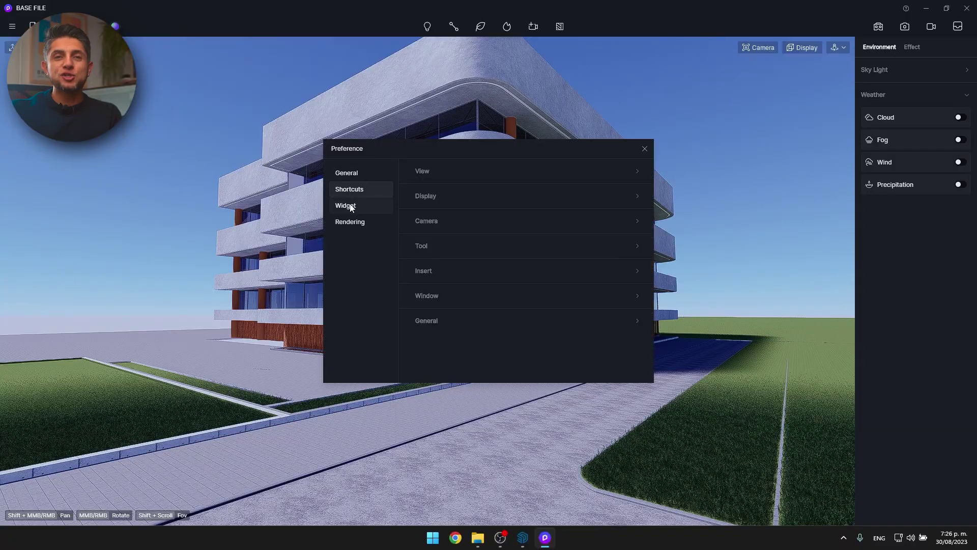
# - Check the installed widgets, then place Camera 4 on the path, turned toward the building
pyautogui.click(351, 206)
pyautogui.scroll(-2, 549, 229)
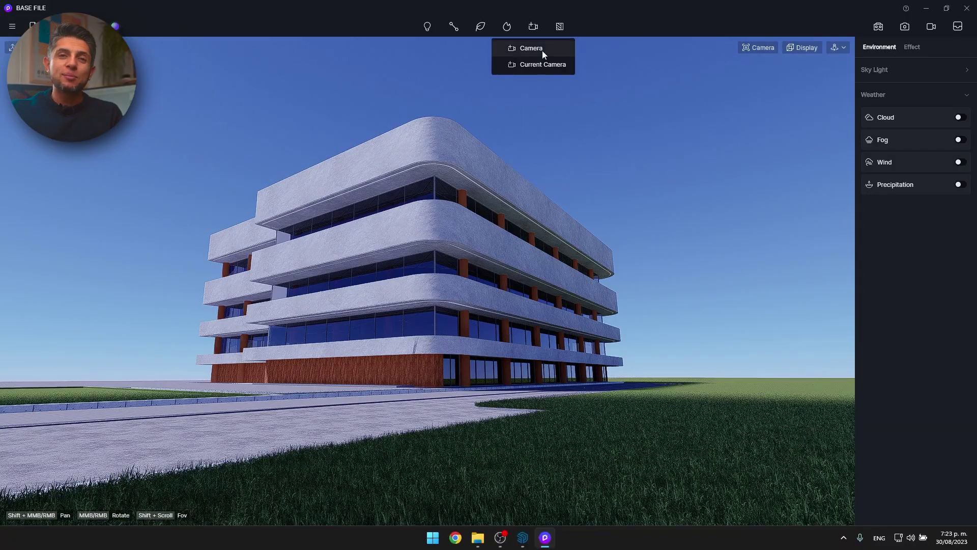
pyautogui.click(542, 50)
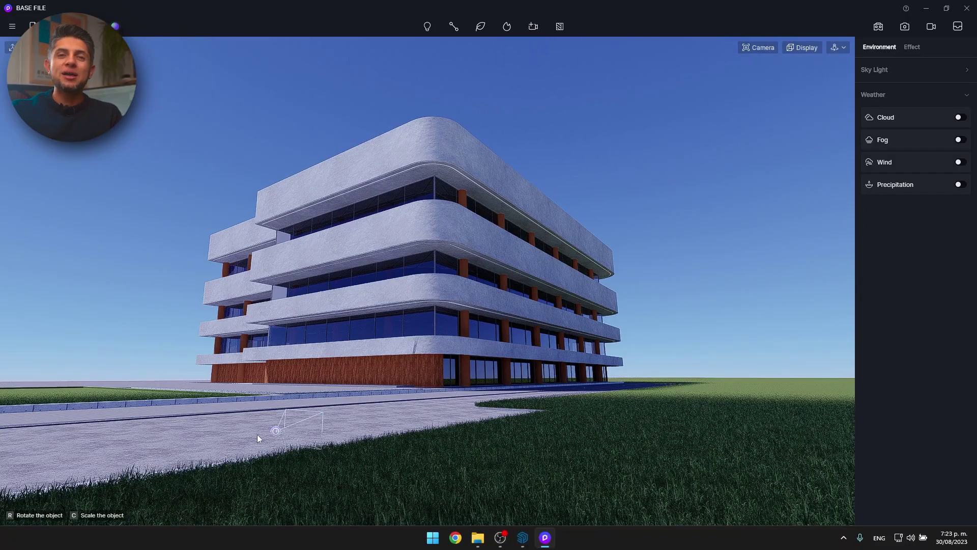
pyautogui.click(195, 435)
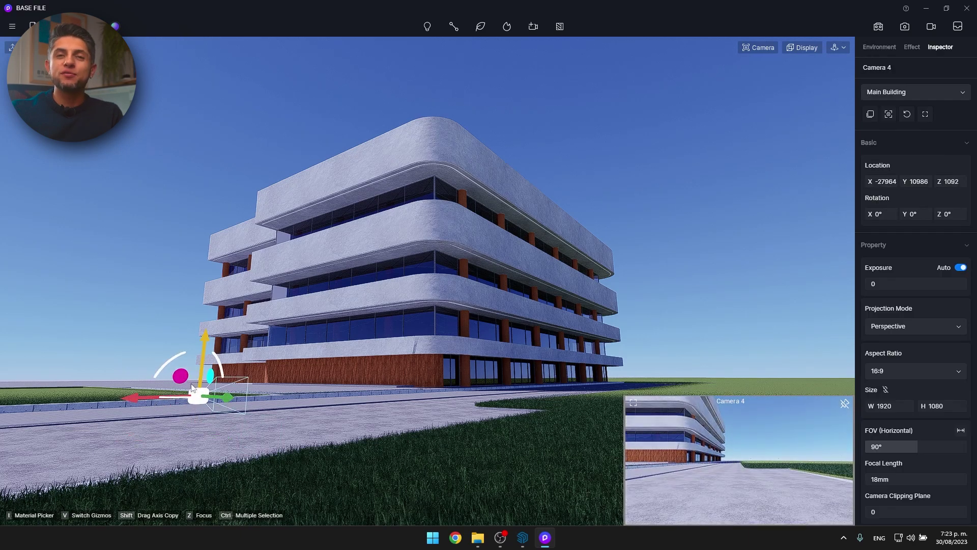
pyautogui.scroll(-2, 189, 438)
pyautogui.moveTo(189, 435); pyautogui.dragTo(212, 435)
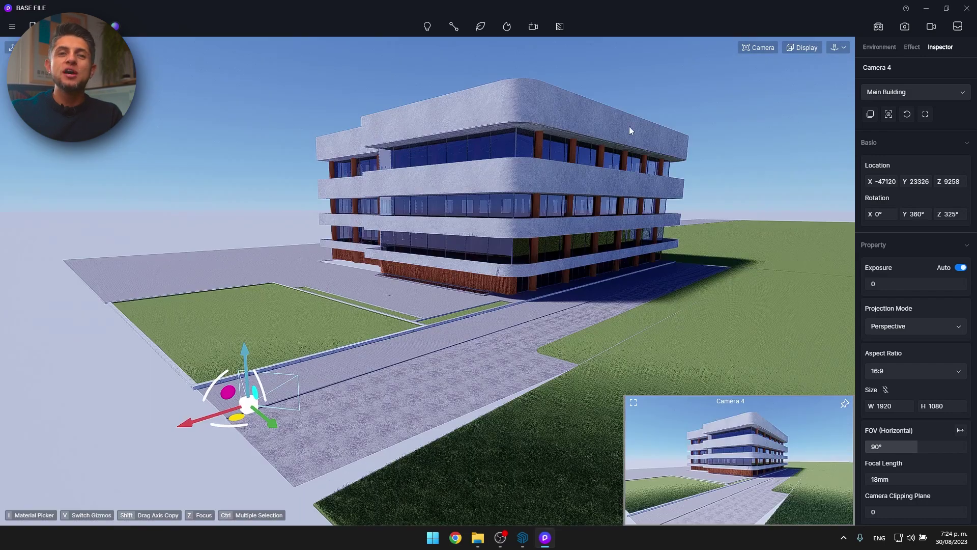
pyautogui.moveTo(241, 397); pyautogui.dragTo(502, 330)
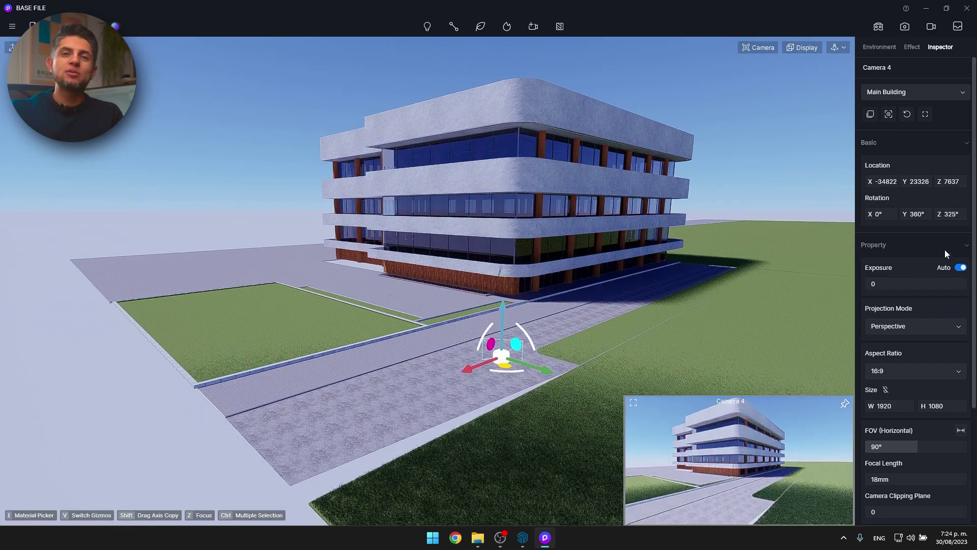
# - Set Camera 4 to Two-point Perspective with a 4:3 aspect ratio (1440×1080)
pyautogui.click(911, 326)
pyautogui.click(901, 356)
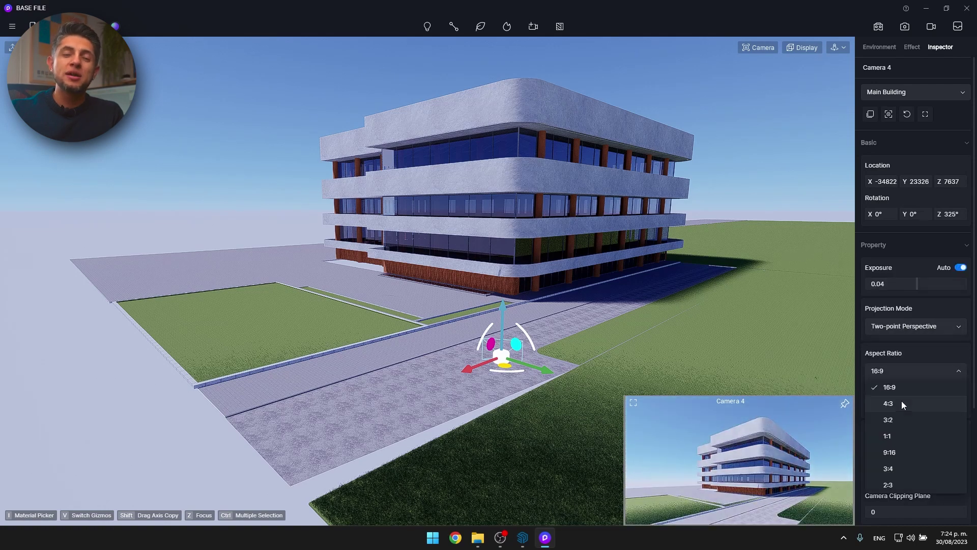
pyautogui.click(898, 404)
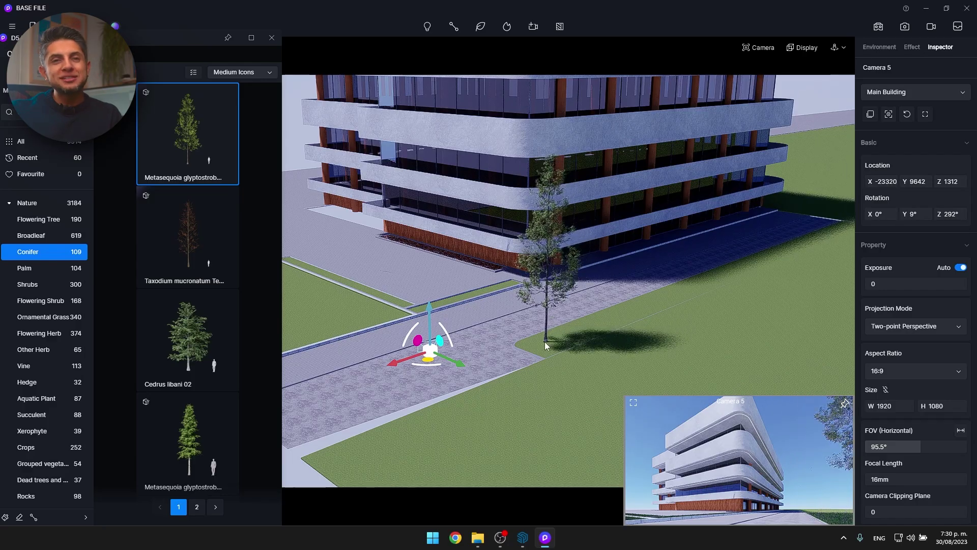
# - Plant a Metasequoia and a Cedrus tree on the lawn beside the building, scaling up the Cedrus
pyautogui.click(541, 346)
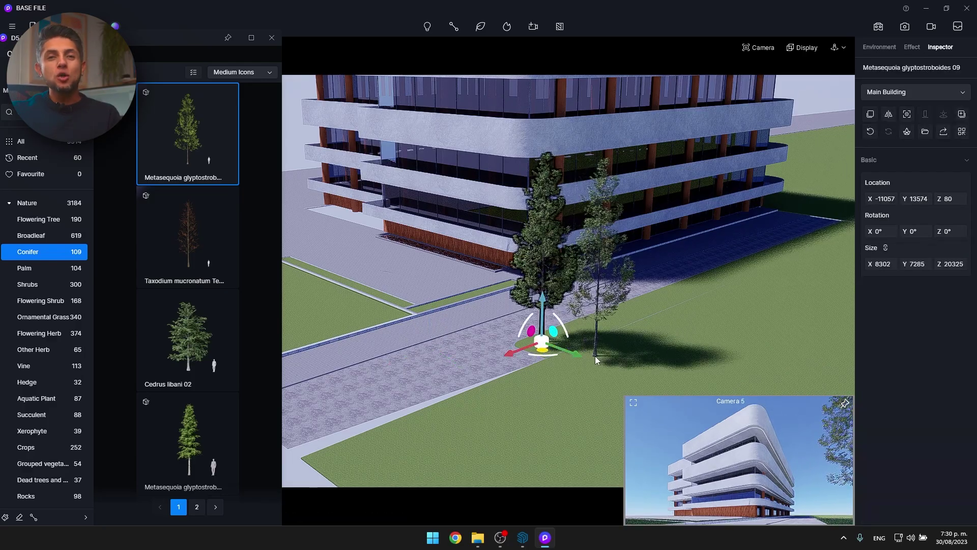
pyautogui.scroll(-3, 157, 331)
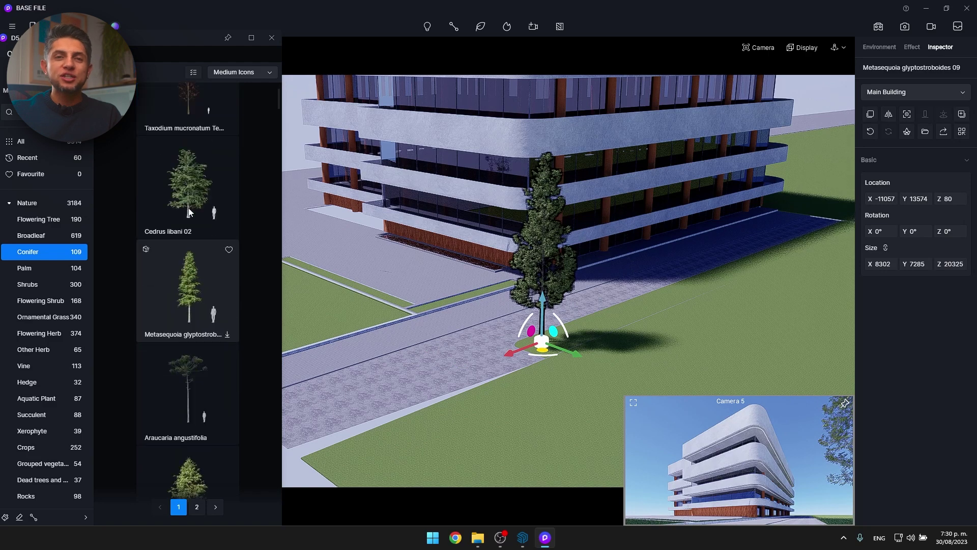
pyautogui.click(188, 211)
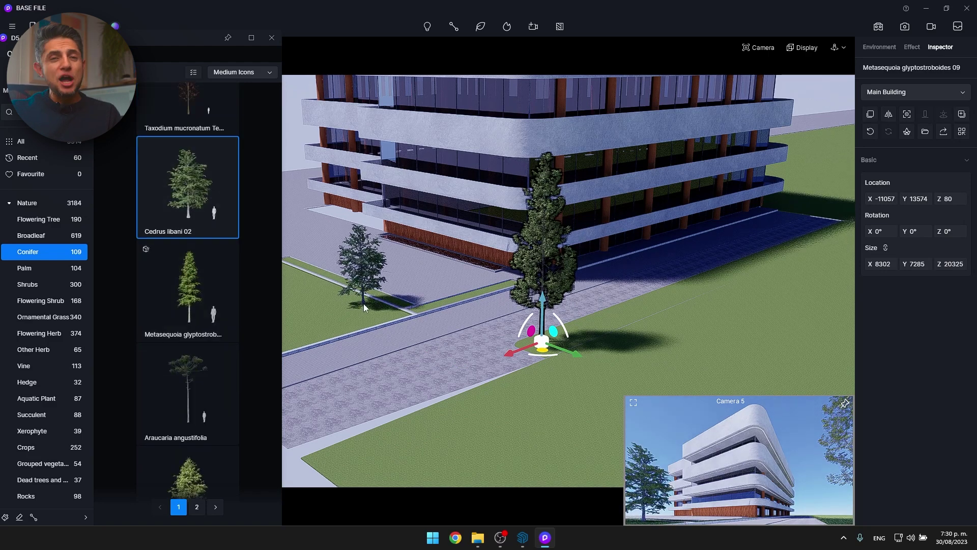
pyautogui.moveTo(363, 303); pyautogui.dragTo(330, 309)
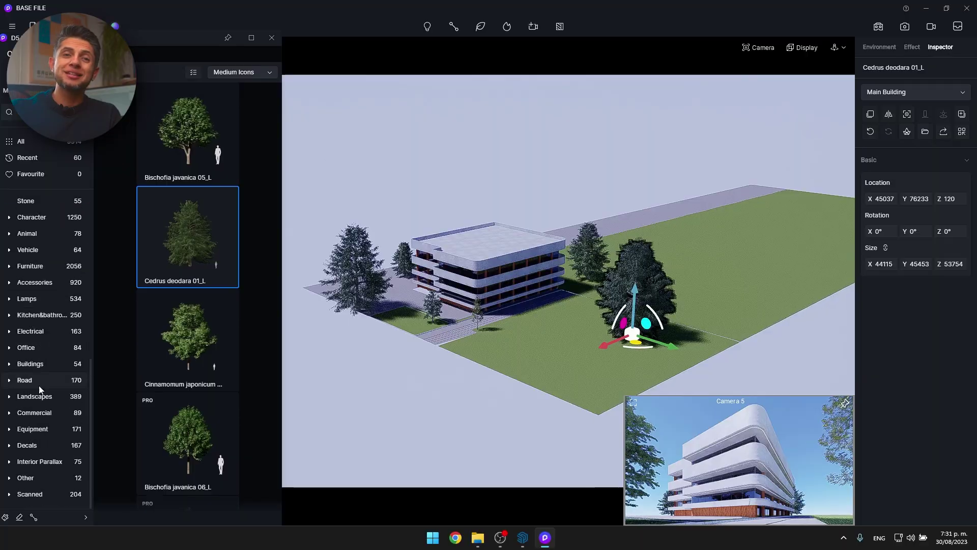
pyautogui.click(40, 389)
# - Place the Autumn Trees 02 backdrop plane in front of the building
pyautogui.click(45, 413)
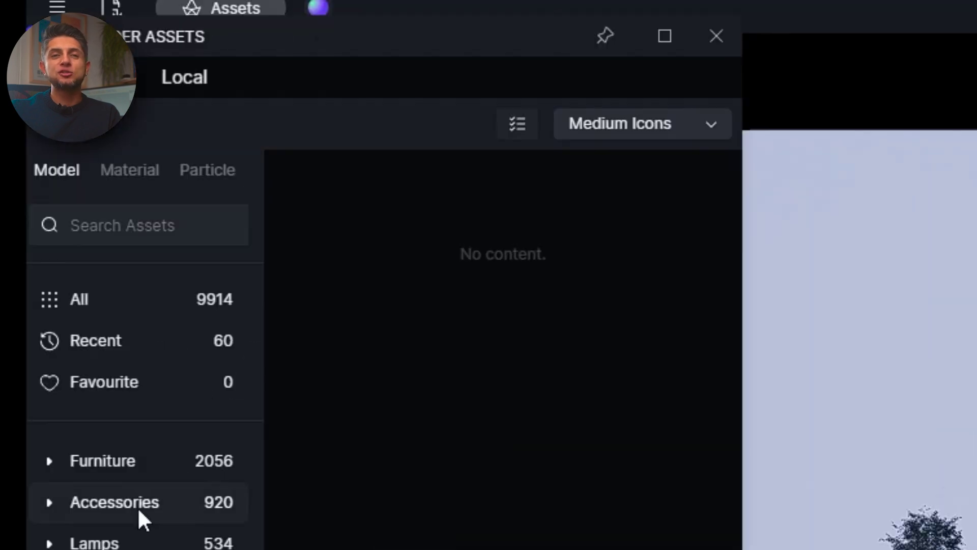
pyautogui.scroll(-2, 142, 519)
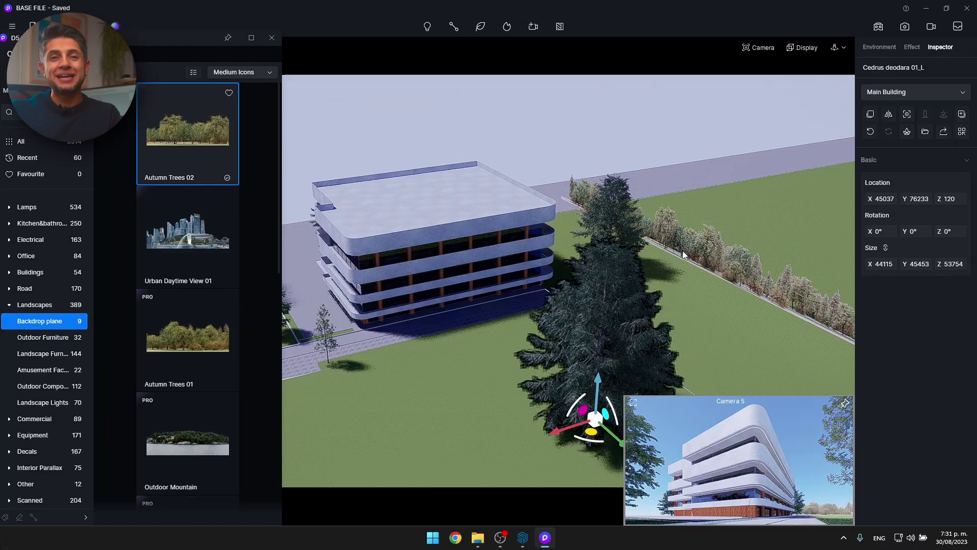
pyautogui.scroll(-3, 683, 251)
pyautogui.click(682, 251)
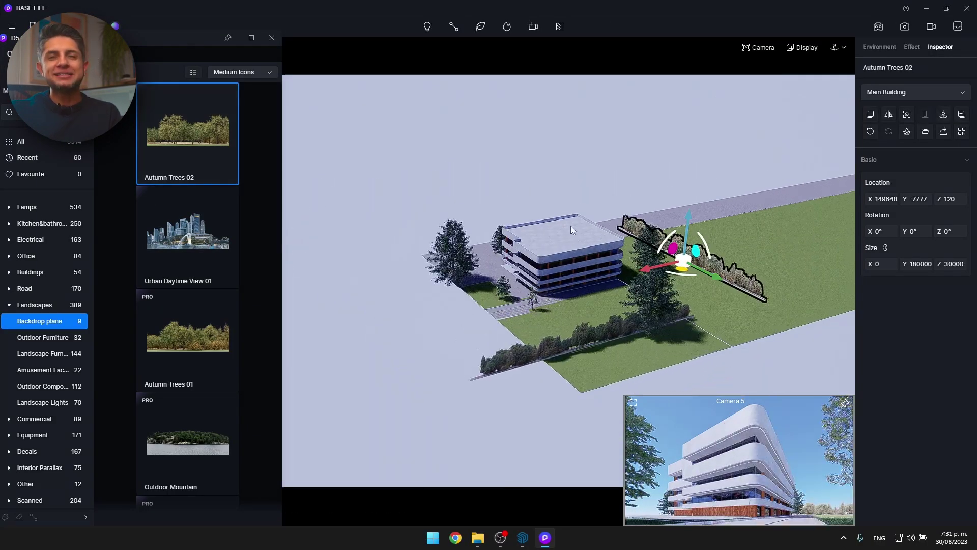
pyautogui.click(658, 344)
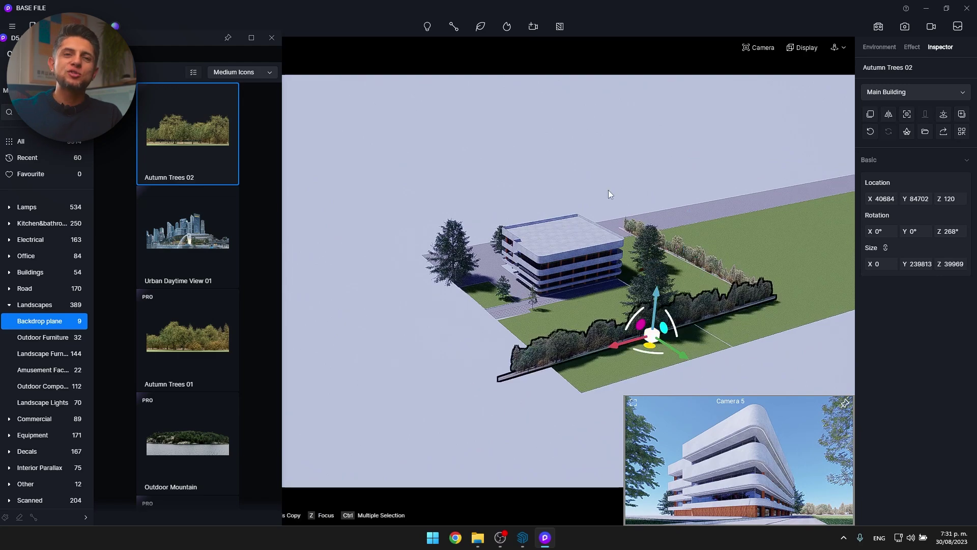
pyautogui.click(567, 226)
# - Inspect the grass ground's material, then show the Context Buildings layer
pyautogui.scroll(5, 567, 226)
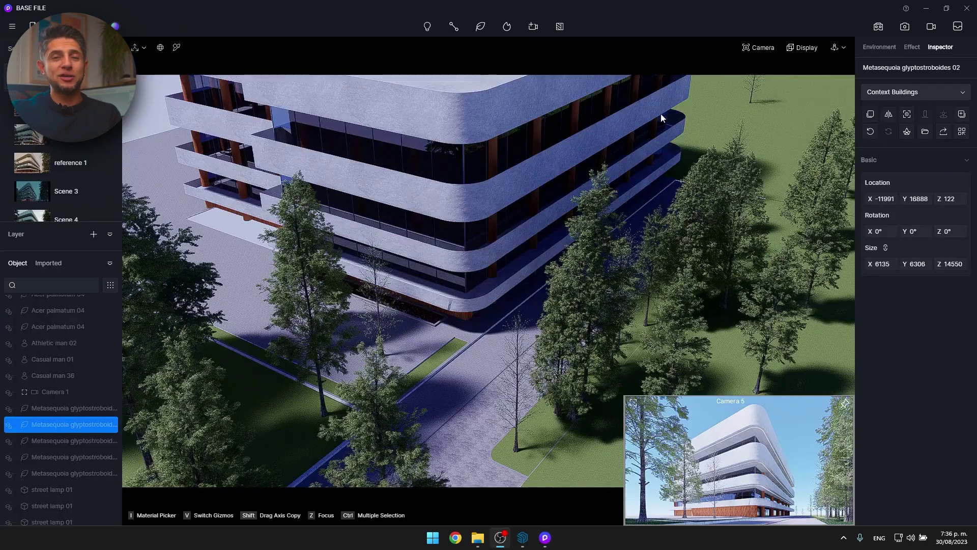
pyautogui.scroll(-5, 523, 332)
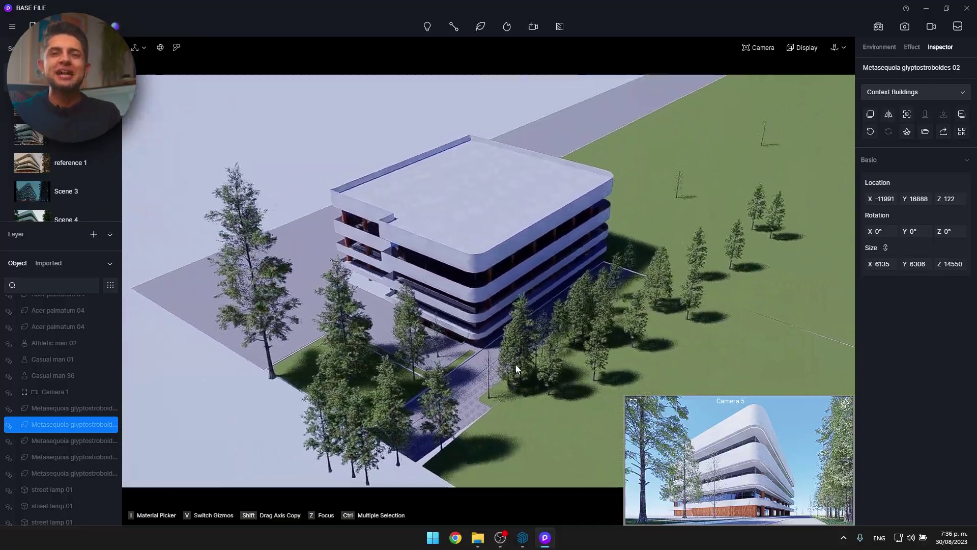
pyautogui.scroll(5, 512, 364)
pyautogui.scroll(3, 480, 355)
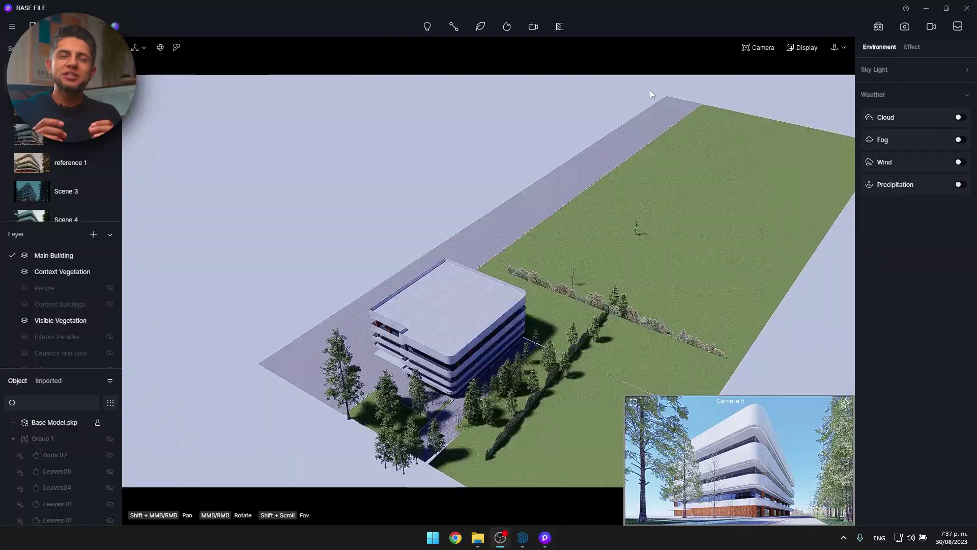
pyautogui.click(623, 395)
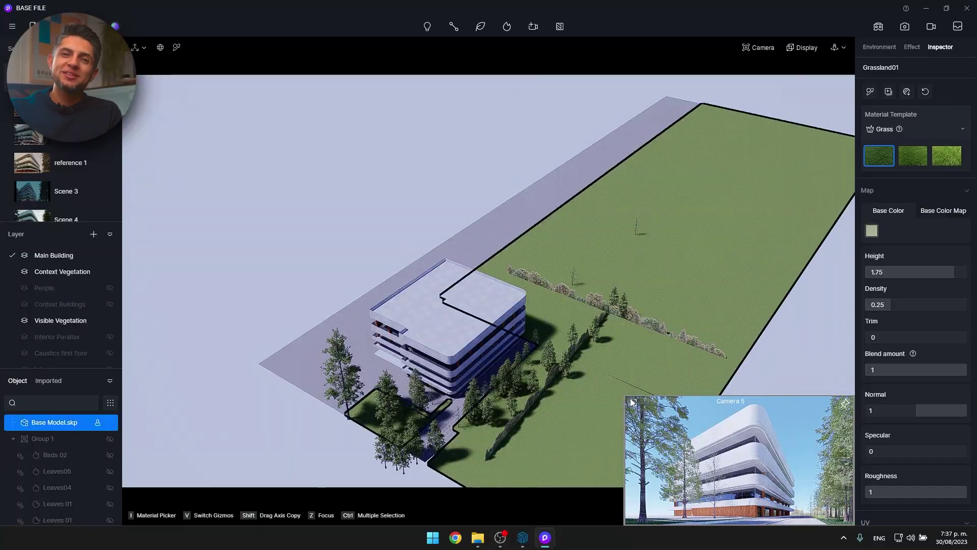
pyautogui.click(224, 307)
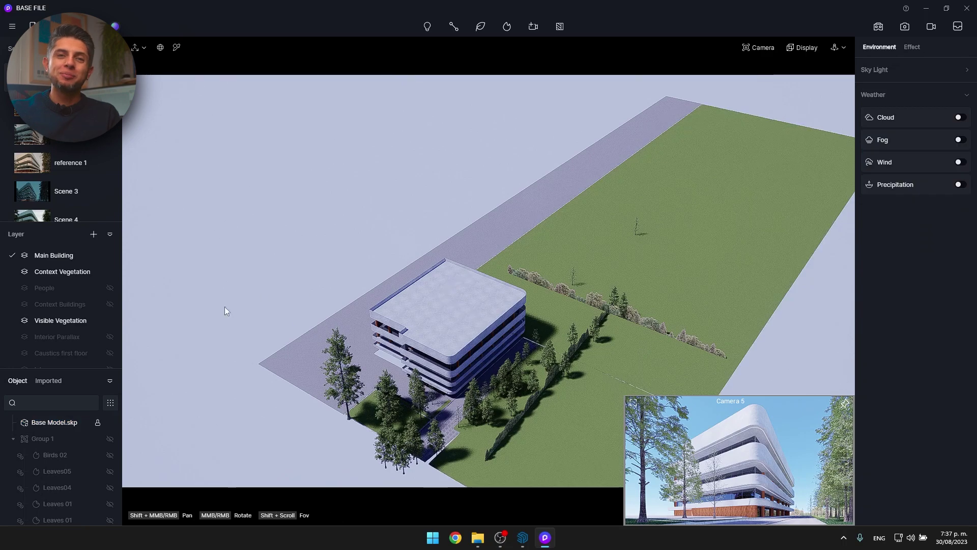
pyautogui.click(109, 304)
# - Orbit around the city block and place street lamp 01 on the sidewalk
pyautogui.moveTo(461, 349); pyautogui.dragTo(565, 328, button='middle')
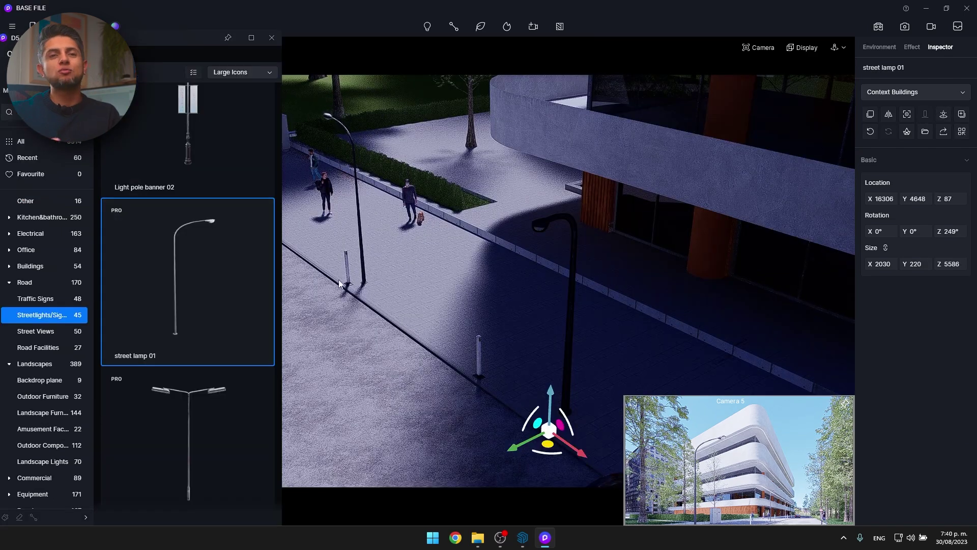
pyautogui.click(361, 302)
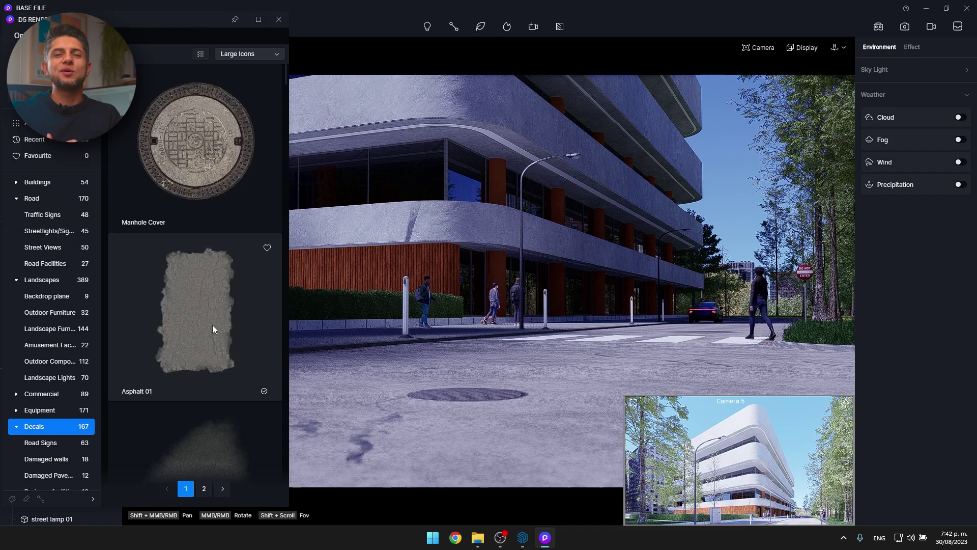
# - Place an Asphalt 01 patch decal on the road in front of the building
pyautogui.click(212, 324)
pyautogui.click(471, 315)
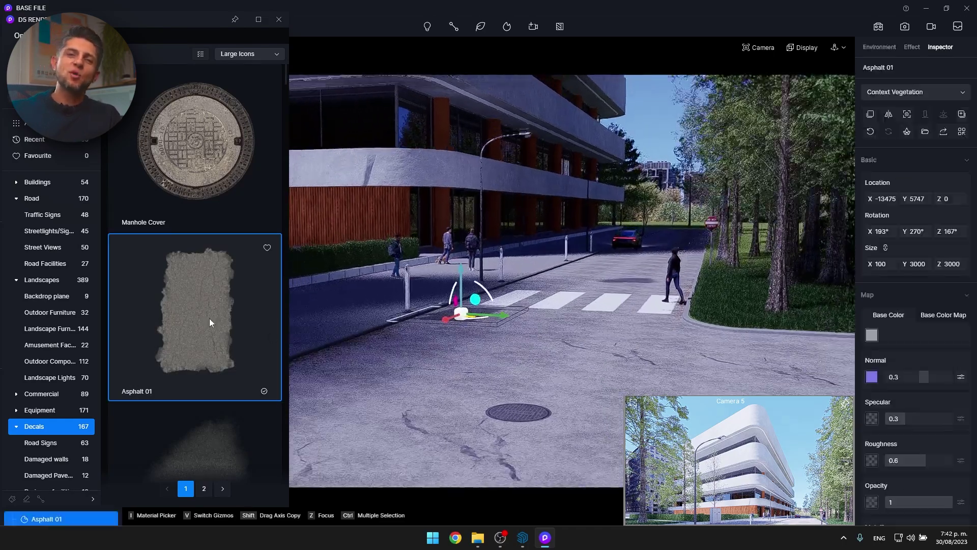
pyautogui.scroll(-5, 201, 316)
pyautogui.scroll(-2, 202, 337)
pyautogui.scroll(-3, 51, 387)
pyautogui.click(48, 383)
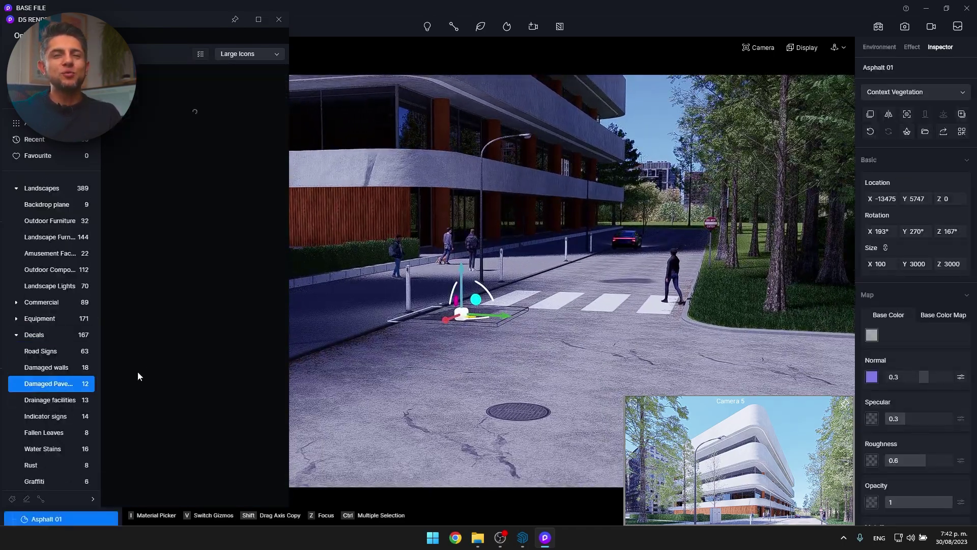
pyautogui.scroll(-5, 146, 367)
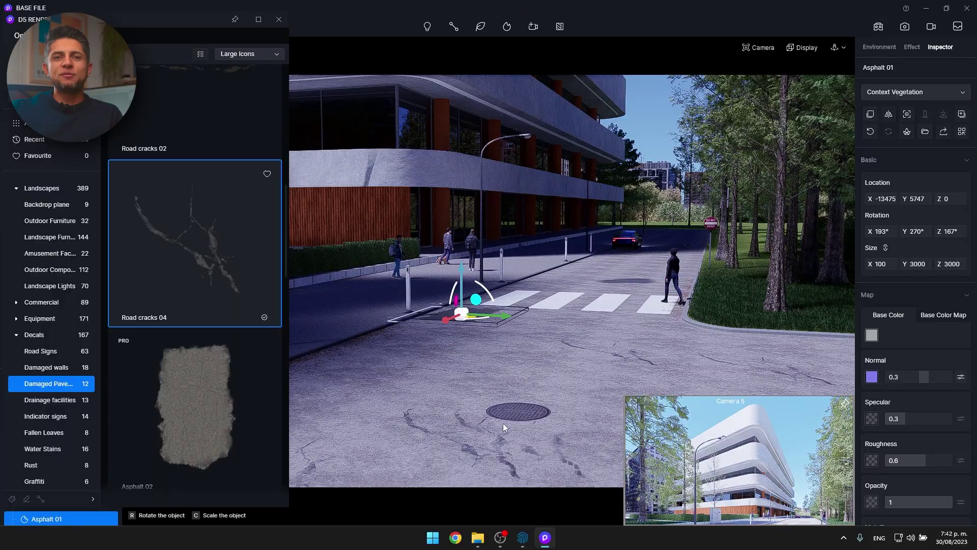
# - Add Road cracks 04 and Asphalt 02 decals farther along the road, then close the asset library
pyautogui.moveTo(503, 423); pyautogui.dragTo(581, 381, button='right')
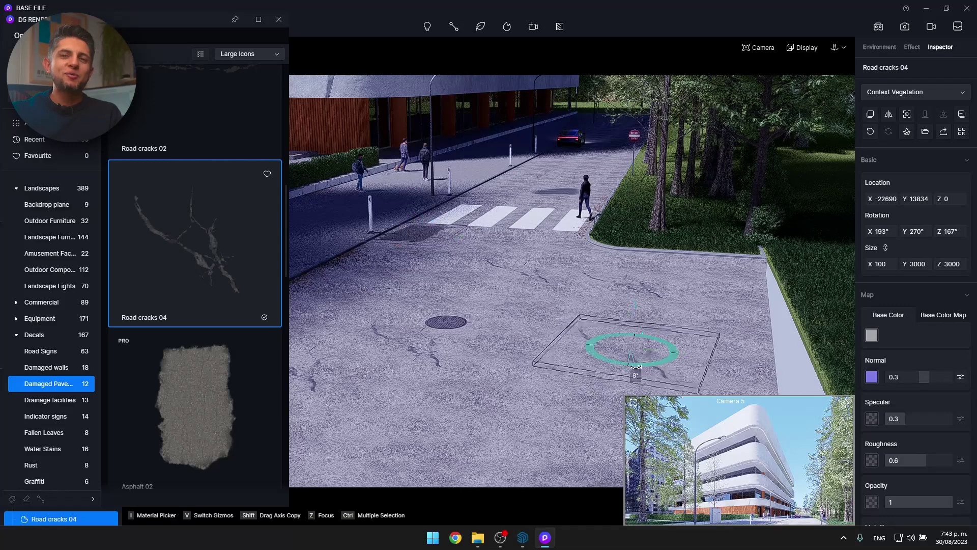
pyautogui.moveTo(627, 363); pyautogui.dragTo(613, 391)
pyautogui.scroll(-3, 197, 275)
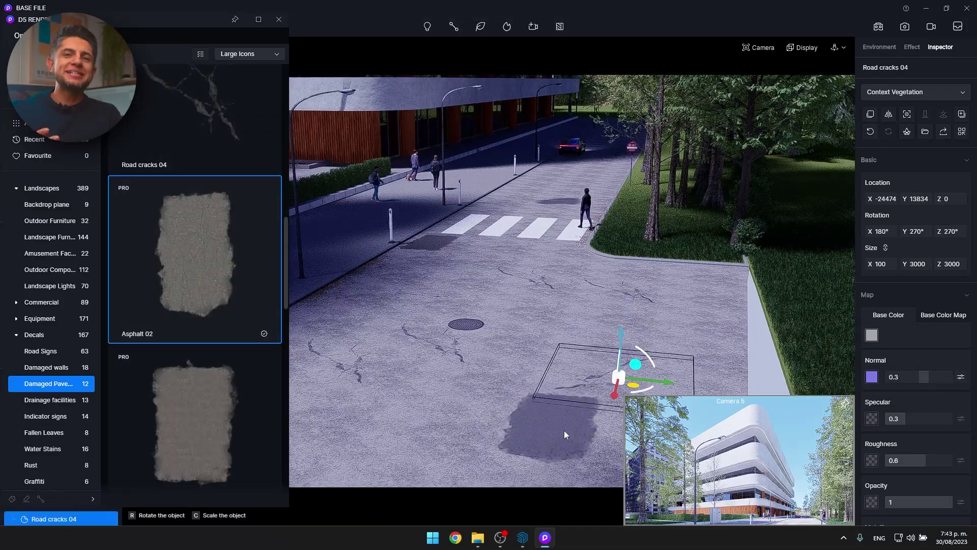
pyautogui.click(661, 305)
pyautogui.moveTo(665, 355); pyautogui.dragTo(626, 332, button='right')
pyautogui.press('Escape')
pyautogui.click(279, 19)
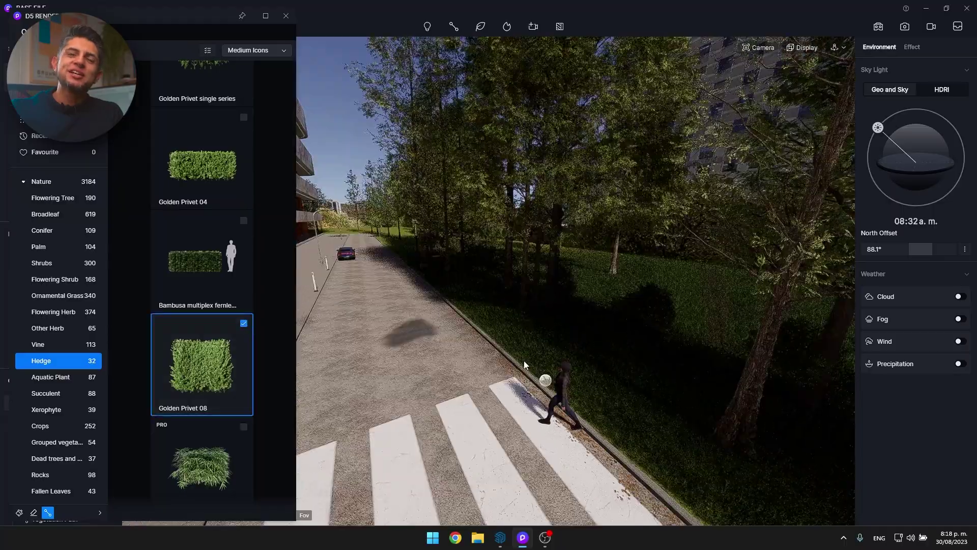
# - Draw a roadside hedge path using Golden Privet 08 and Bambusa multiplex
pyautogui.click(401, 254)
pyautogui.click(663, 466)
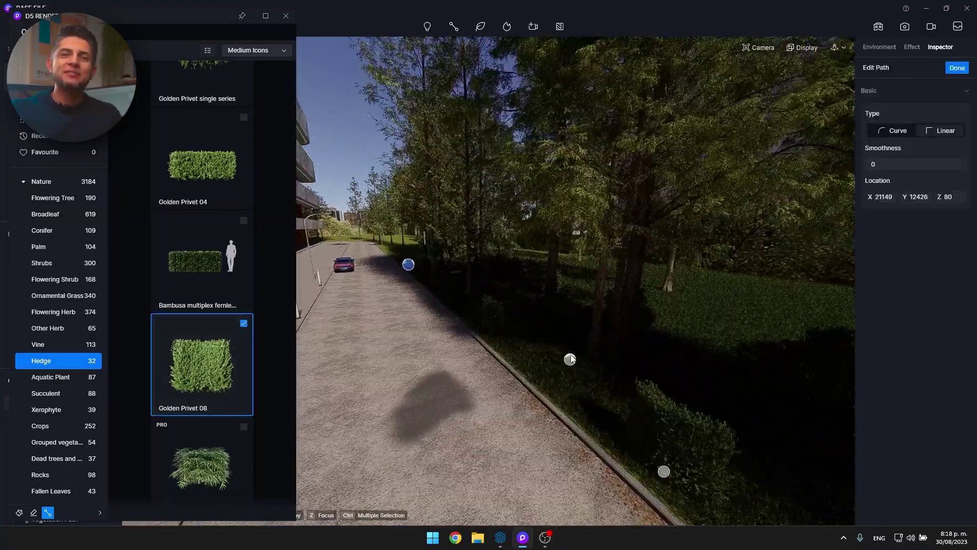
pyautogui.click(244, 220)
pyautogui.rightClick(646, 389)
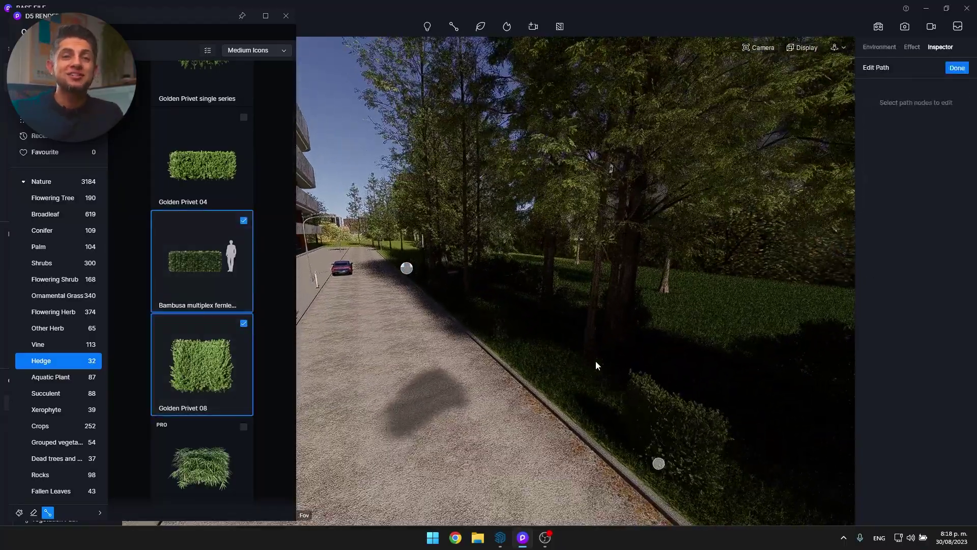
# - Increase the hedge's plant number and size, drop one model, and use fixed 2.15 m spacing
pyautogui.moveTo(873, 386); pyautogui.dragTo(879, 387)
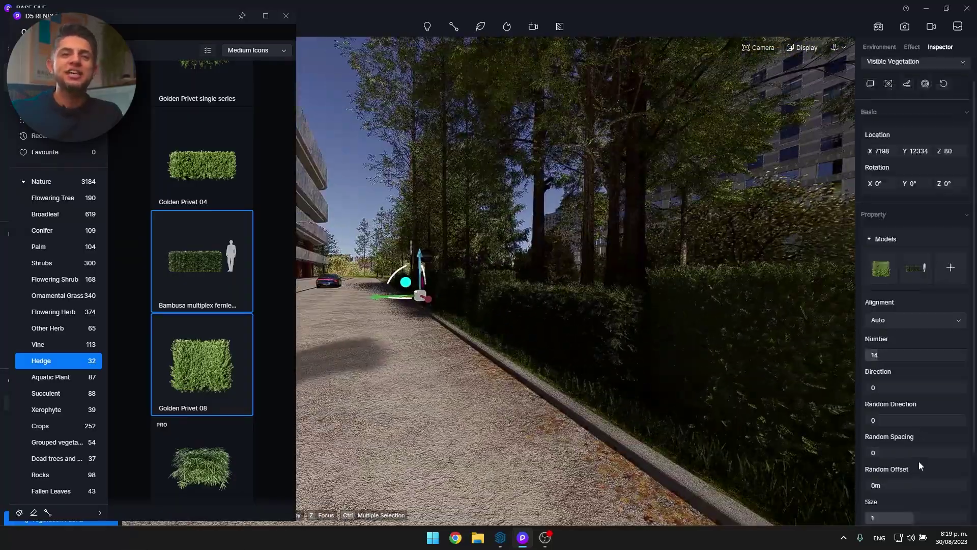
pyautogui.scroll(-2, 918, 460)
pyautogui.moveTo(917, 461); pyautogui.dragTo(919, 459)
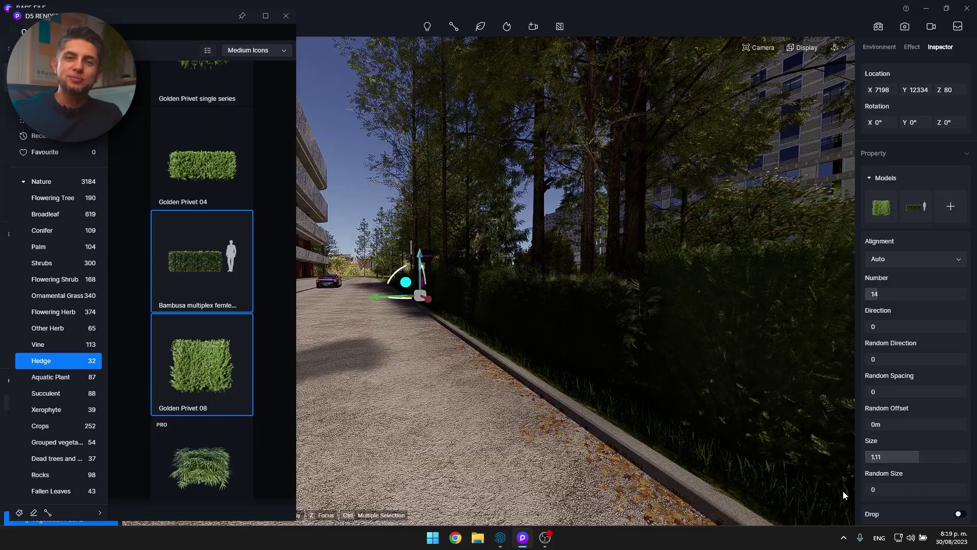
pyautogui.click(908, 200)
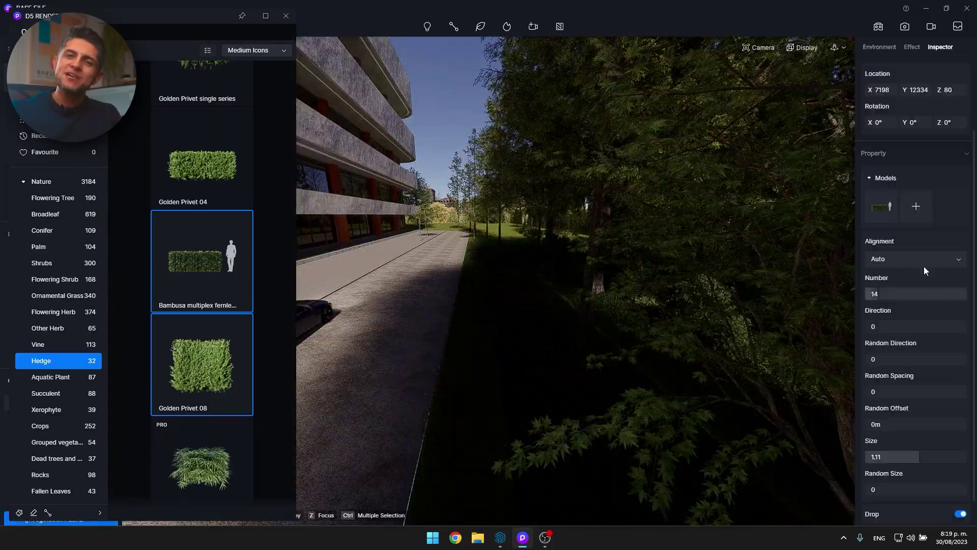
pyautogui.click(924, 267)
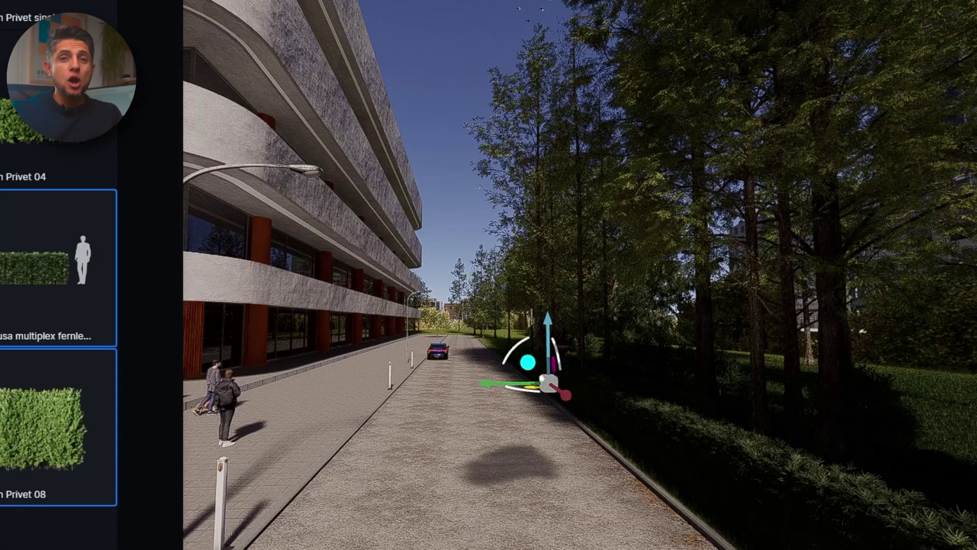
pyautogui.click(502, 283)
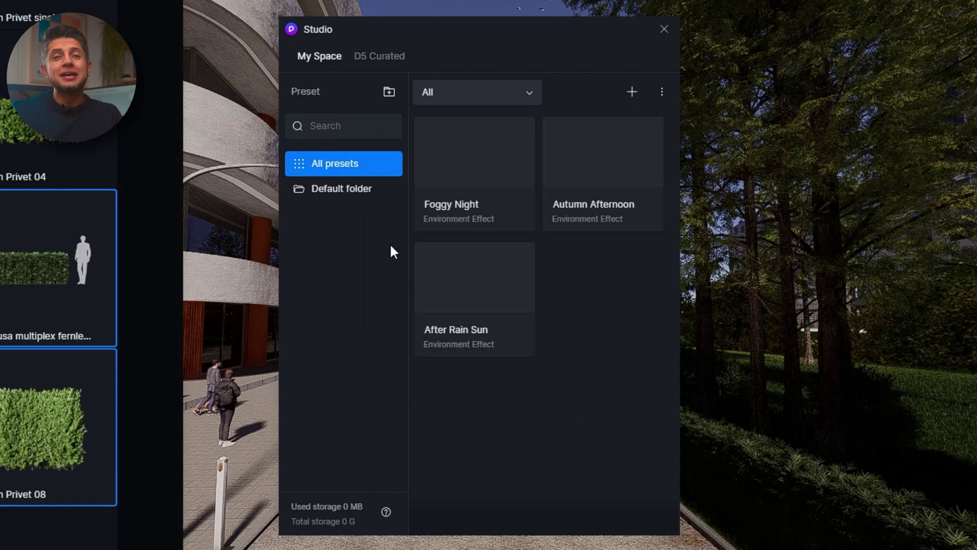
# - Save the hedge path as a preset named 'Hedge along street' in the Default folder
pyautogui.click(430, 280)
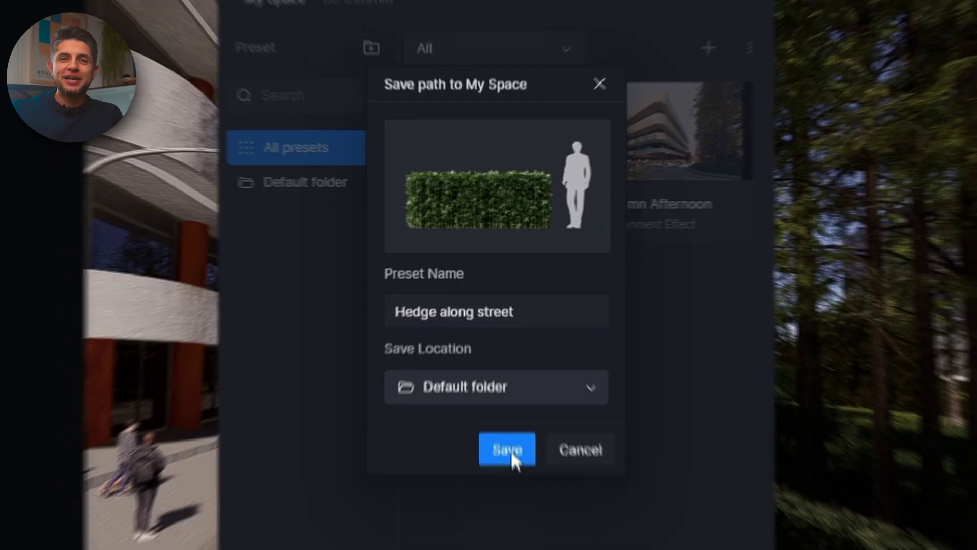
pyautogui.click(511, 467)
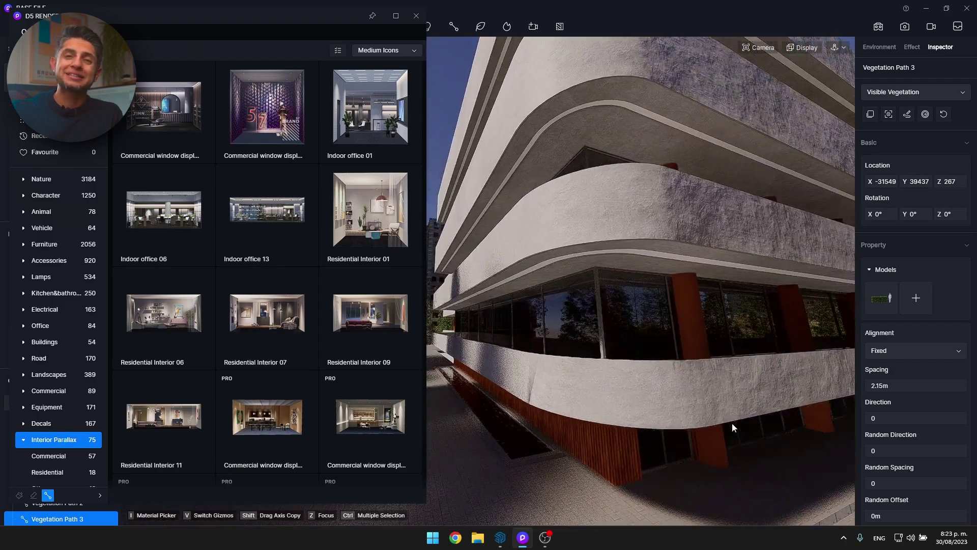
# - Zoom in on the ground floor and place the Supermarket 05 interior parallax on the shop window
pyautogui.moveTo(732, 423); pyautogui.dragTo(631, 374, button='middle')
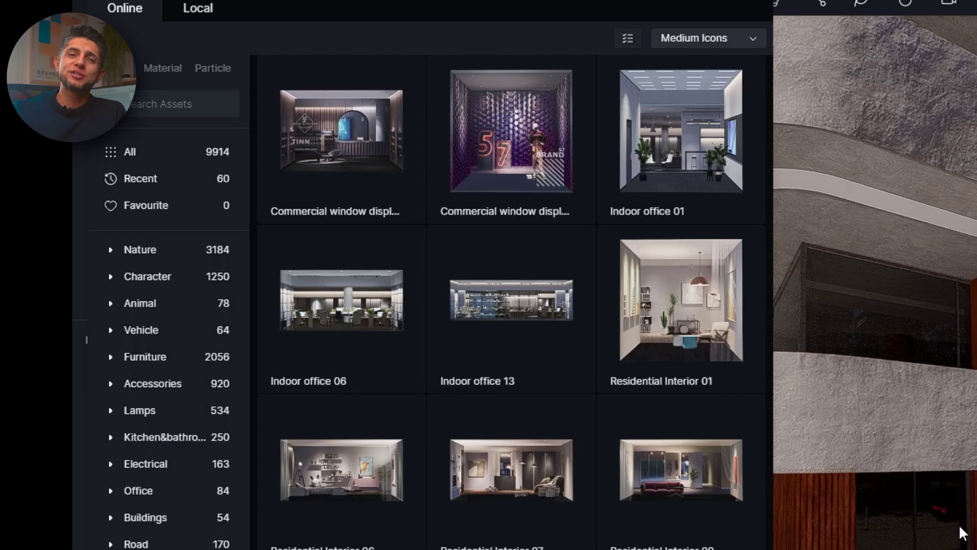
pyautogui.moveTo(963, 533); pyautogui.dragTo(975, 547, button='middle')
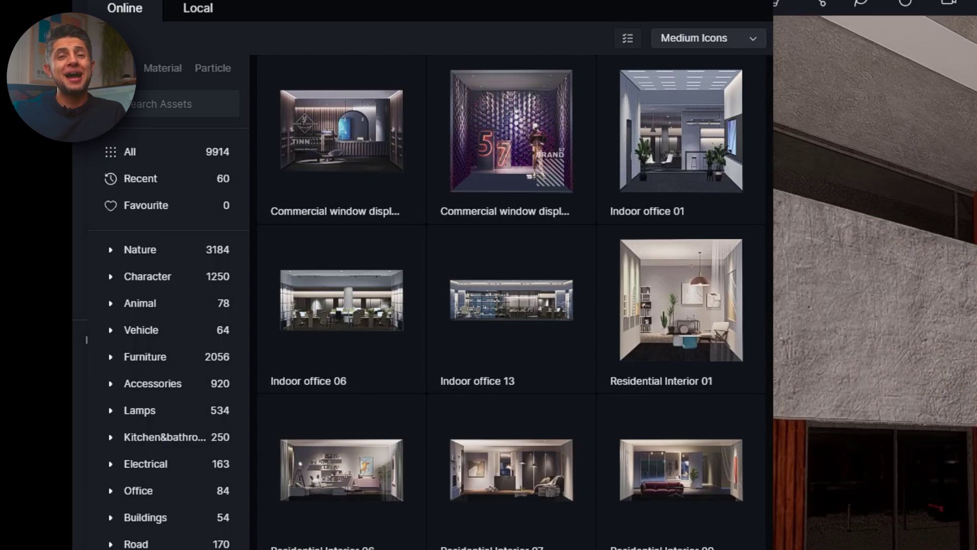
pyautogui.scroll(-6, 570, 493)
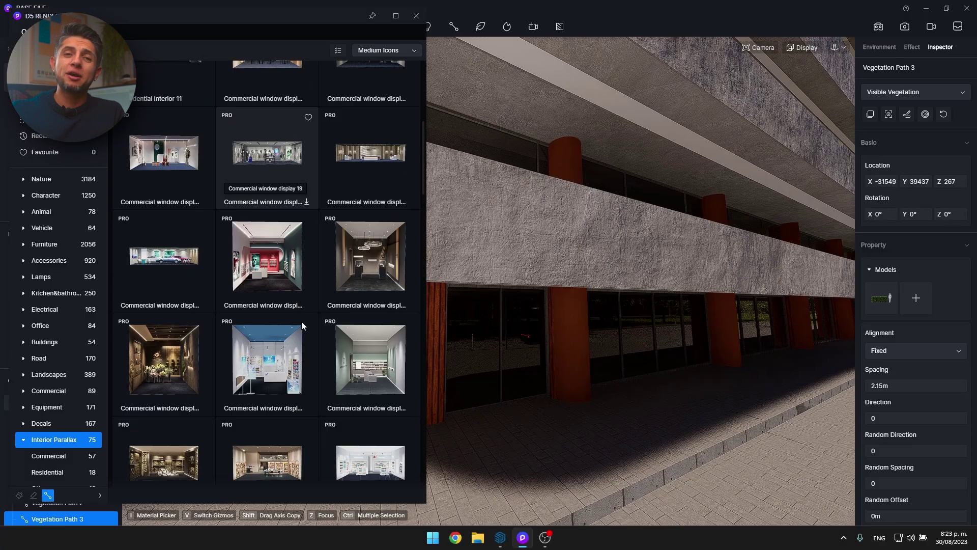
pyautogui.scroll(-5, 209, 289)
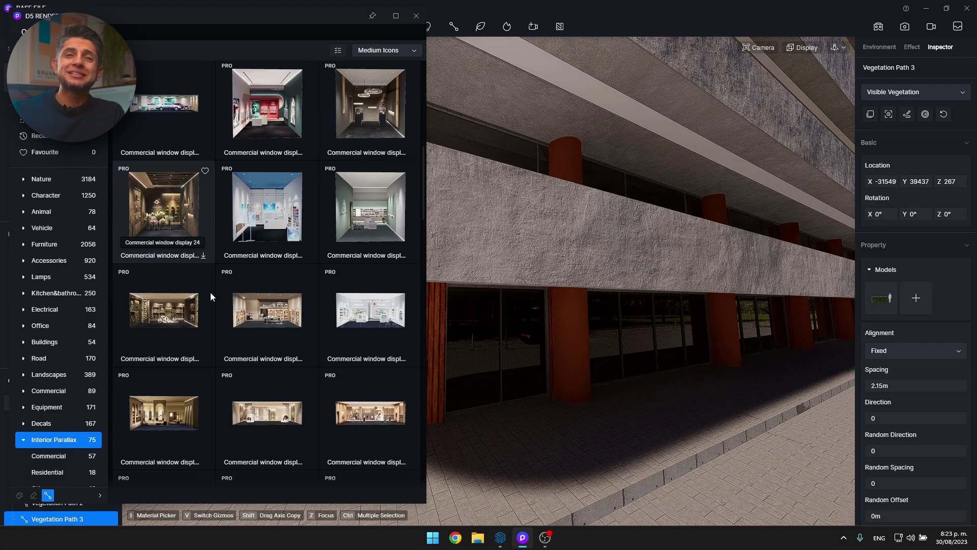
pyautogui.scroll(-5, 316, 328)
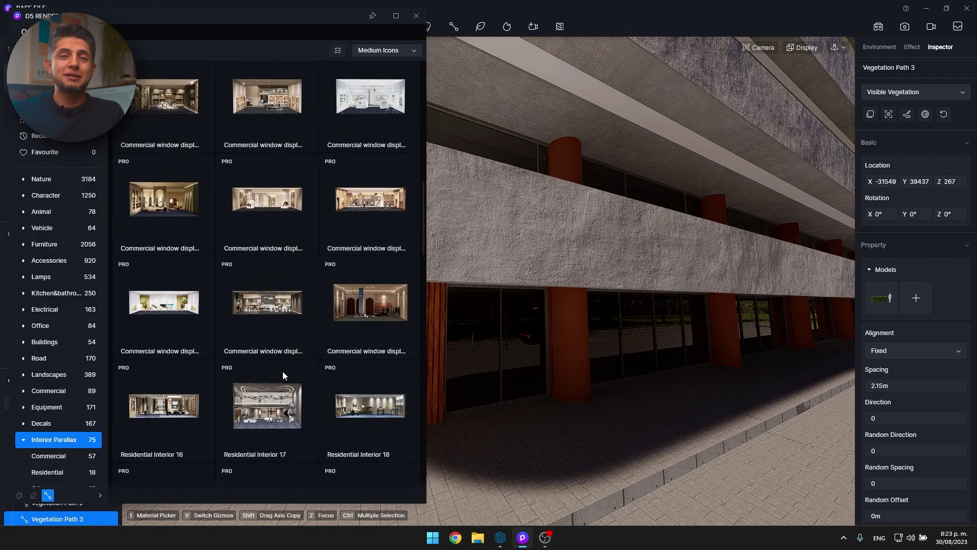
pyautogui.scroll(-10, 505, 345)
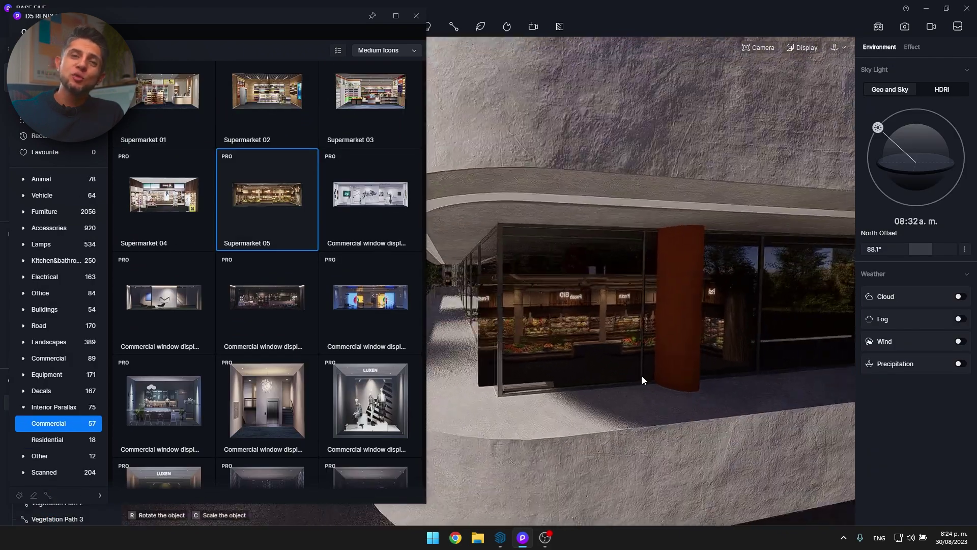
pyautogui.scroll(5, 645, 387)
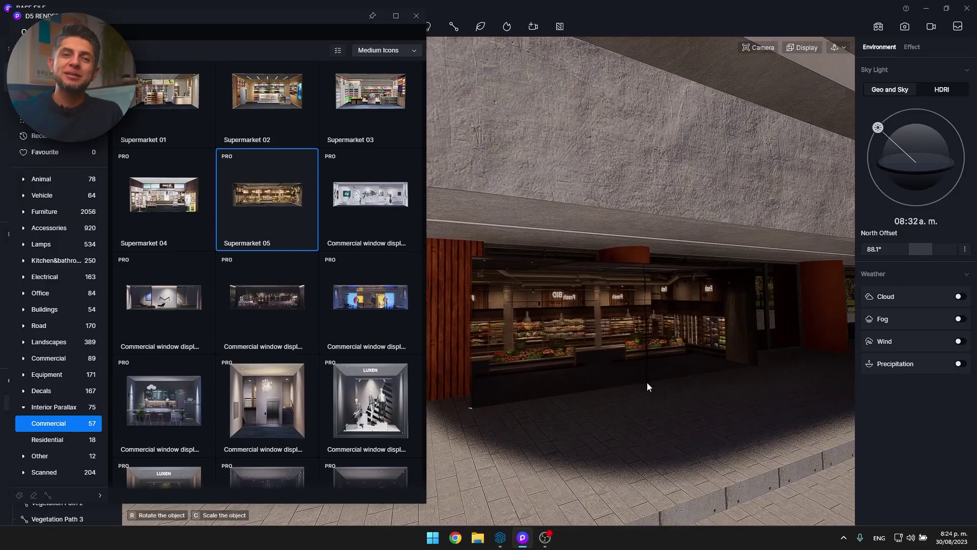
pyautogui.click(683, 376)
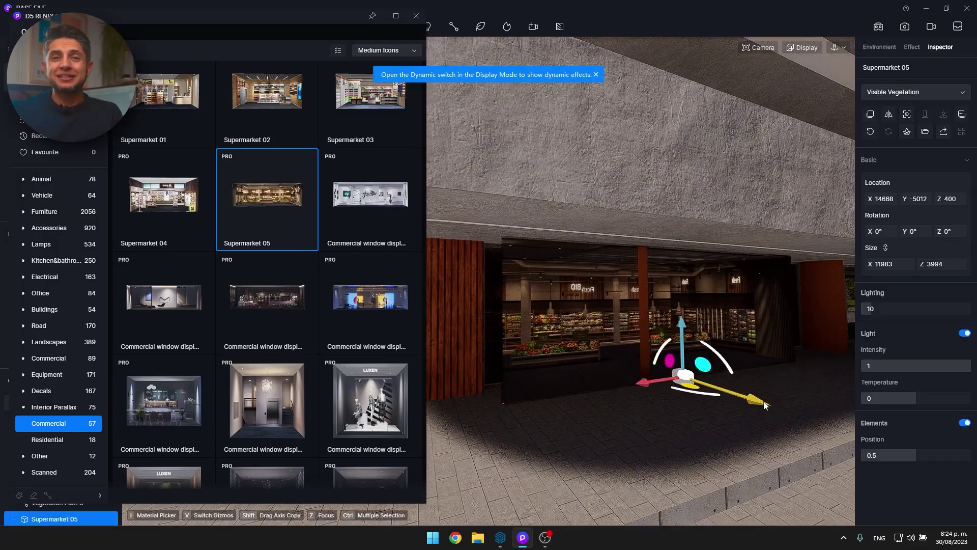
# - Raise the interior's lighting to 81 and slide it further along the facade on X
pyautogui.moveTo(711, 387); pyautogui.dragTo(731, 376, button='right')
pyautogui.moveTo(937, 310); pyautogui.dragTo(949, 309)
pyautogui.scroll(-5, 592, 348)
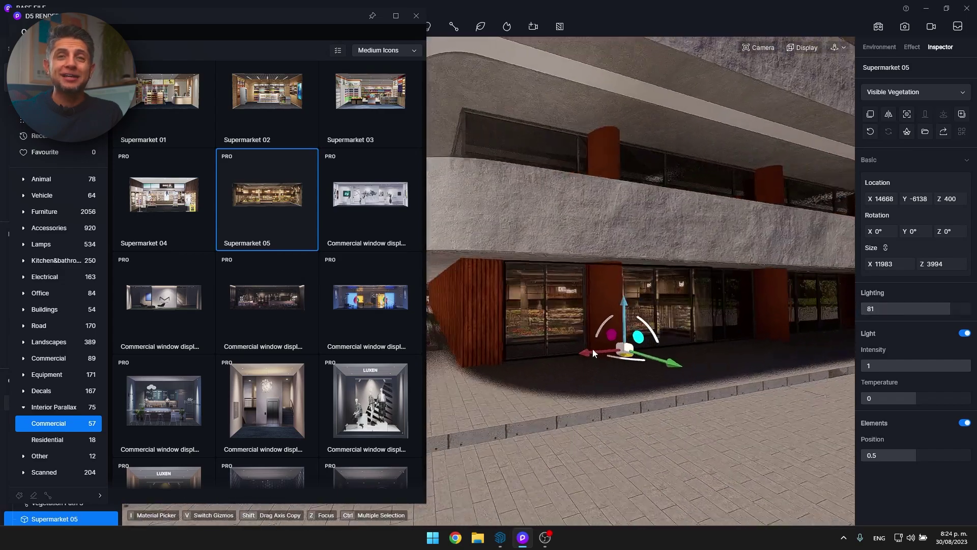
pyautogui.moveTo(542, 368); pyautogui.dragTo(630, 397)
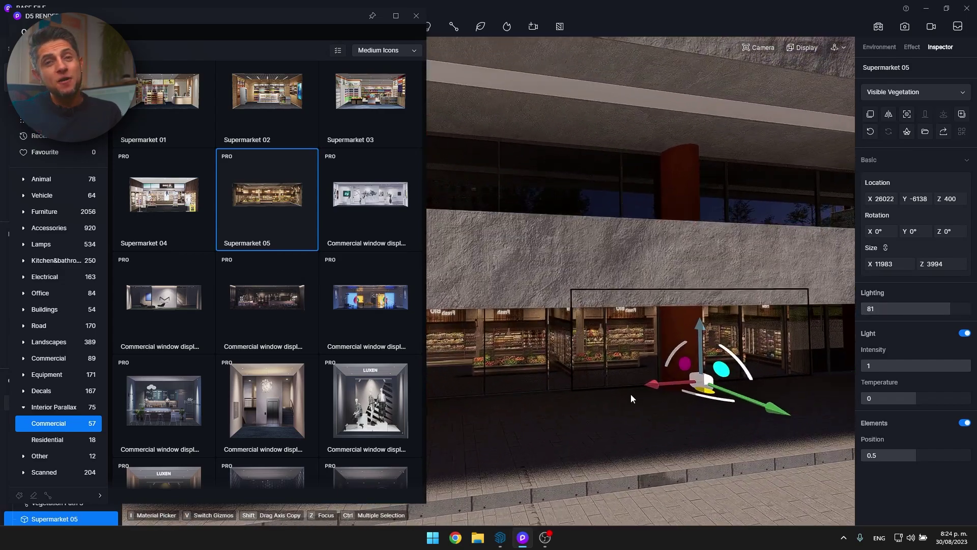
pyautogui.scroll(3, 671, 413)
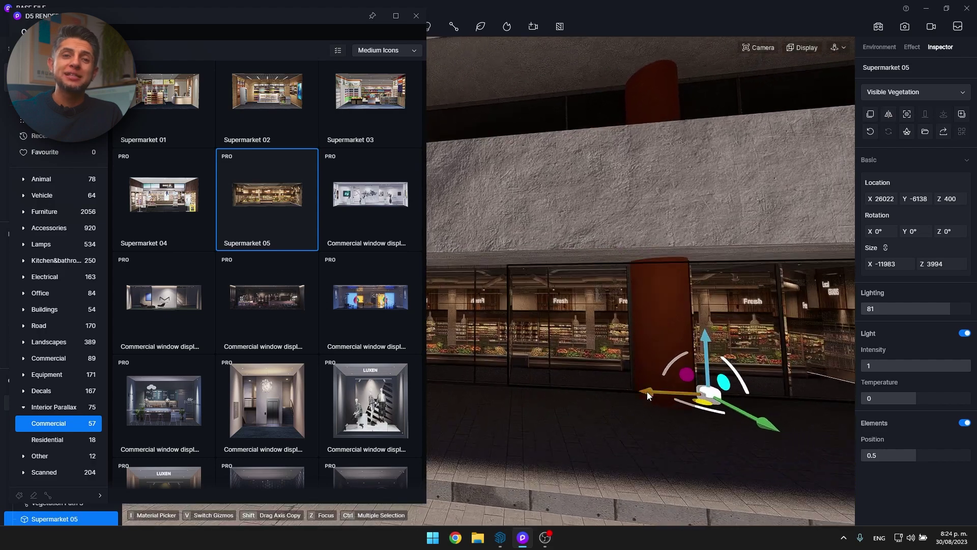
pyautogui.moveTo(646, 392)
pyautogui.mouseDown()
pyautogui.moveTo(676, 392)
pyautogui.moveTo(653, 385)
pyautogui.mouseUp()
pyautogui.scroll(3, 457, 399)
pyautogui.scroll(-3, 577, 426)
pyautogui.moveTo(654, 386); pyautogui.dragTo(698, 416, button='right')
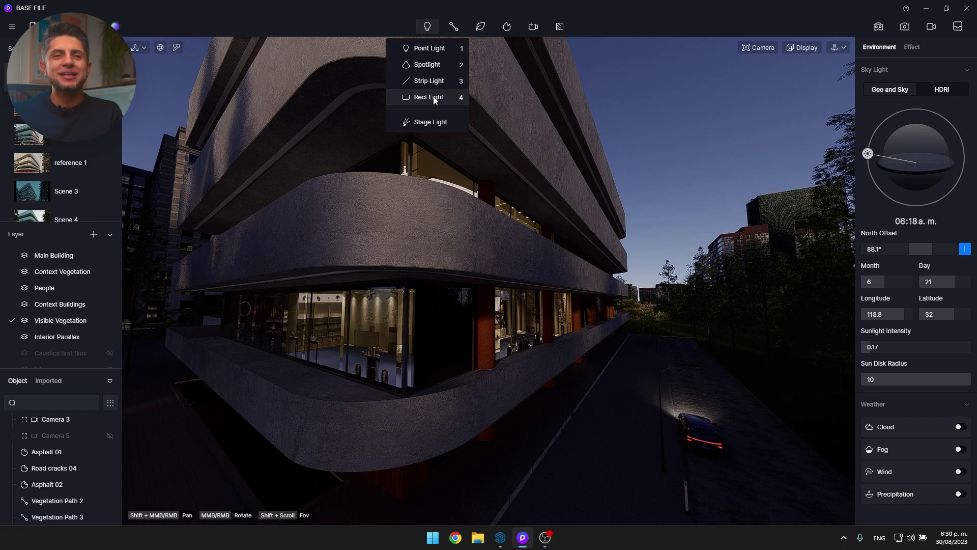
# - Add rectangle lights and lower them on Z onto the curved slab edges, viewing the soffit
pyautogui.click(435, 99)
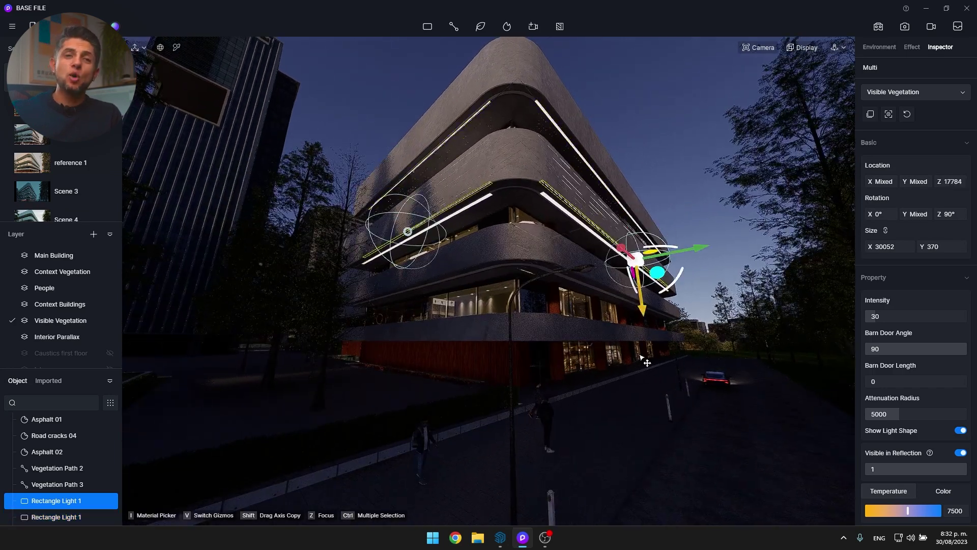
pyautogui.moveTo(645, 361); pyautogui.dragTo(662, 418)
pyautogui.scroll(5, 628, 373)
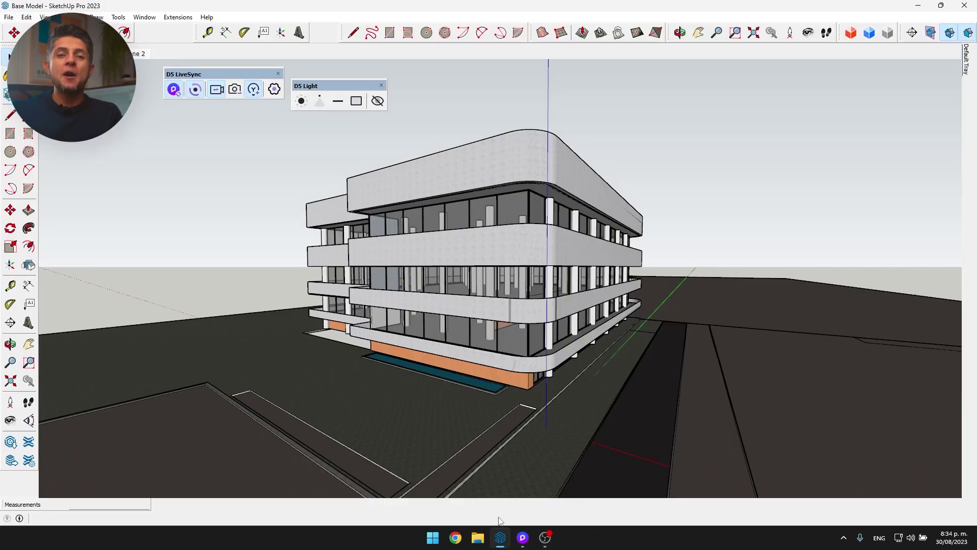
pyautogui.scroll(10, 553, 234)
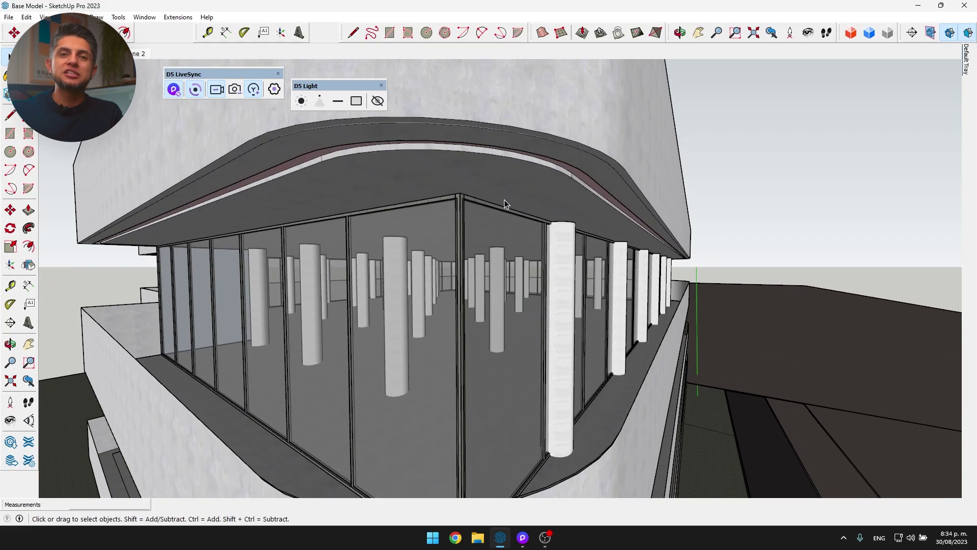
pyautogui.moveTo(505, 199); pyautogui.dragTo(562, 167, button='middle')
pyautogui.scroll(8, 562, 166)
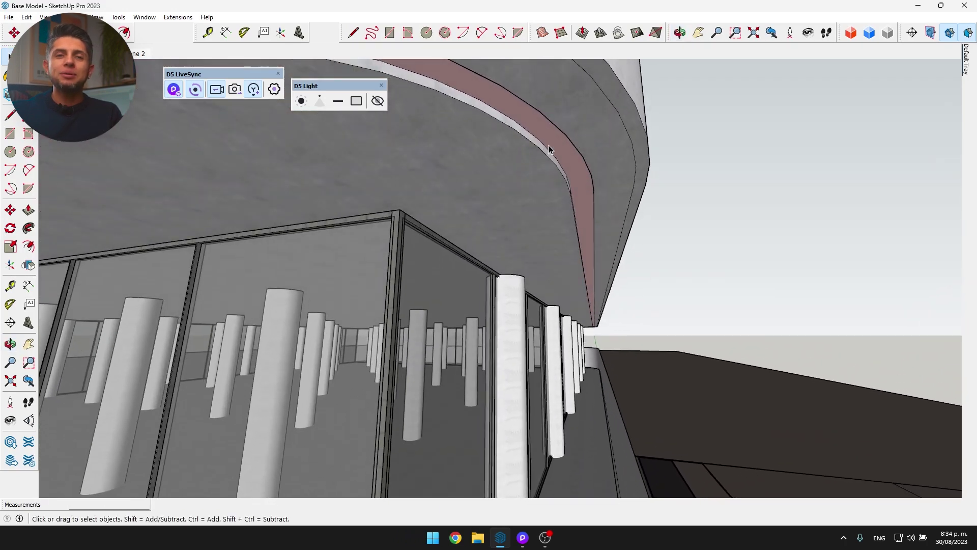
# - Make the slab-edge Color A01 material emissive, glowing at intensity 37.6 and 5950 K
pyautogui.hotkey('alt', 'Tab')
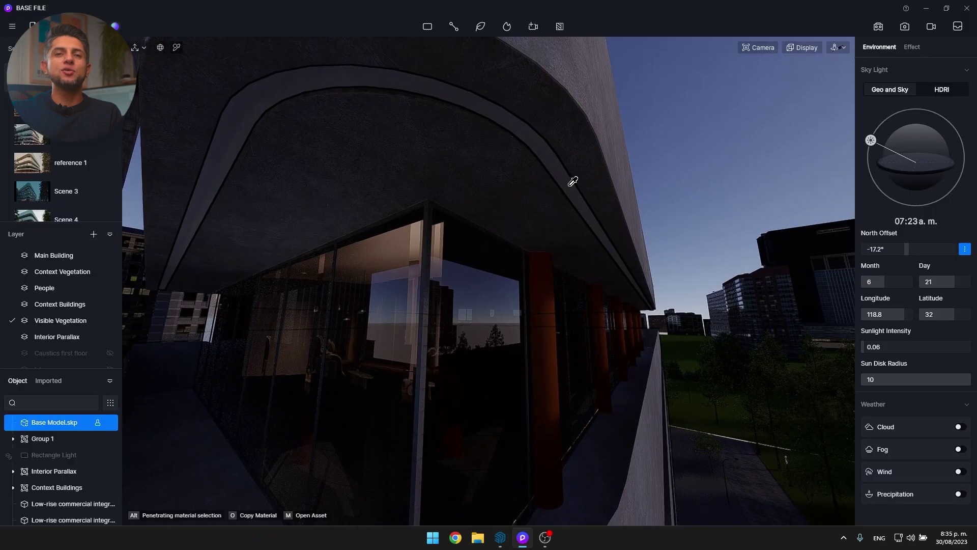
pyautogui.scroll(-10, 565, 209)
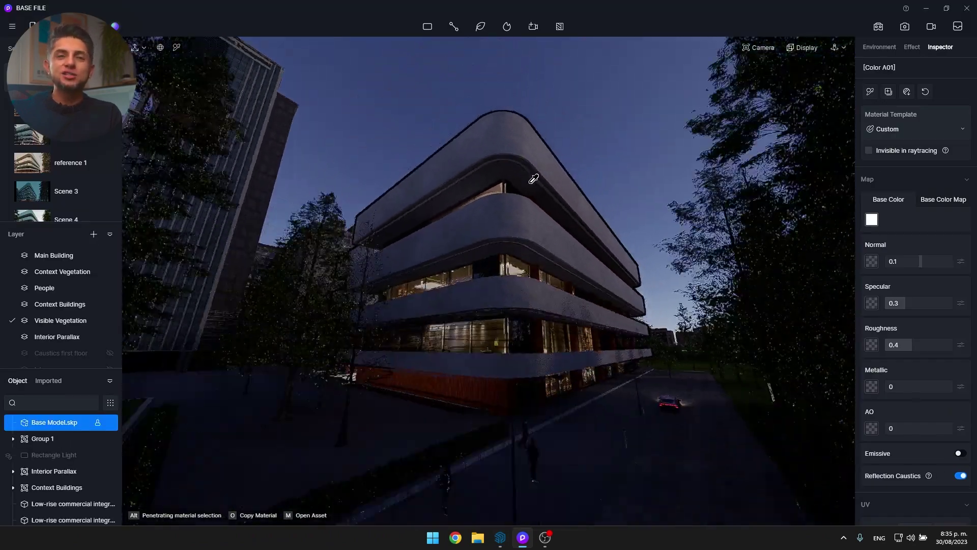
pyautogui.scroll(-3, 944, 351)
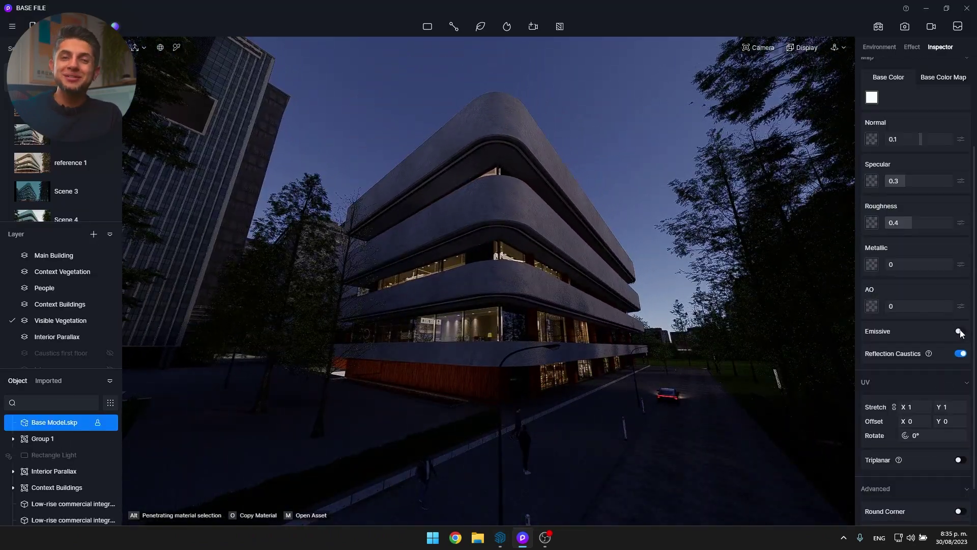
pyautogui.click(960, 331)
pyautogui.scroll(1, 942, 399)
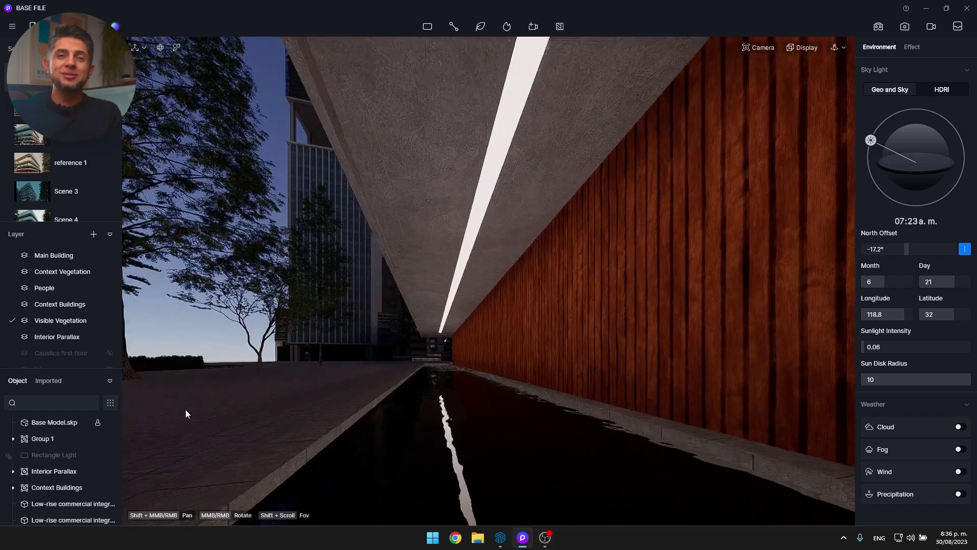
# - Select the pool water and place a rectangle light over the pool
pyautogui.click(438, 447)
pyautogui.scroll(2, 967, 223)
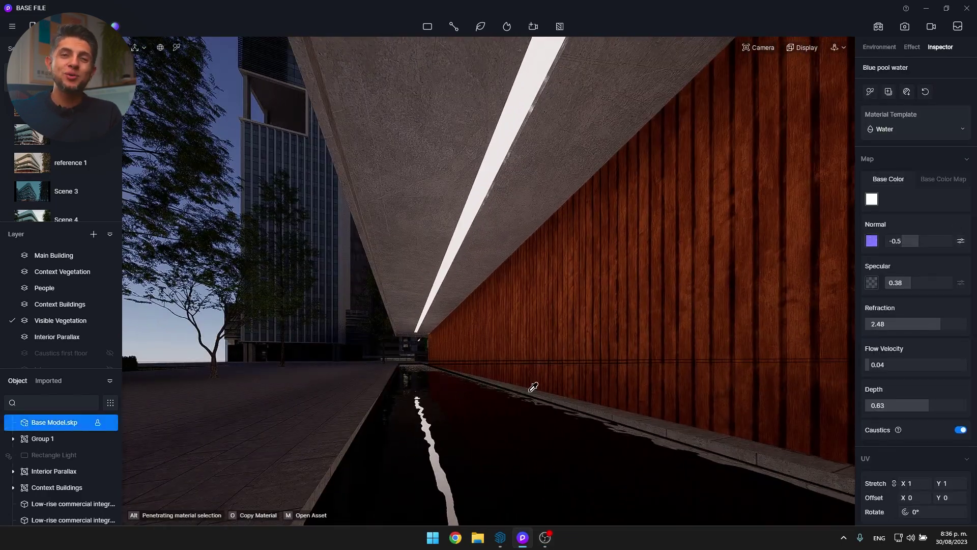
pyautogui.scroll(-5, 436, 404)
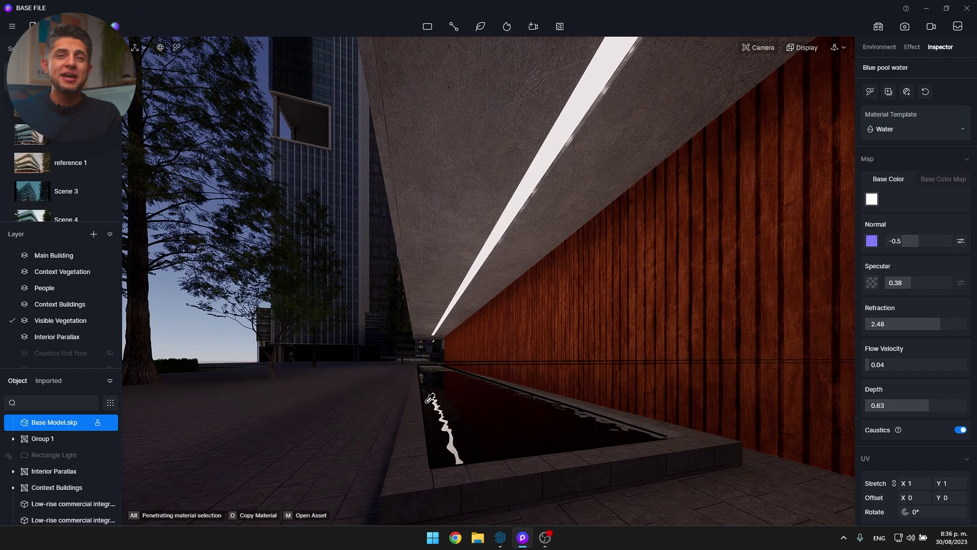
pyautogui.scroll(-1, 962, 357)
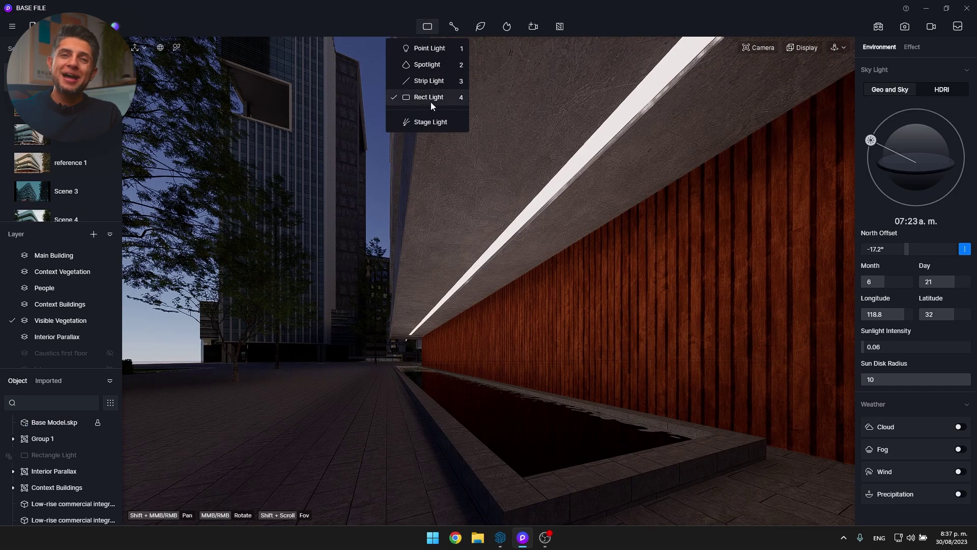
pyautogui.click(431, 101)
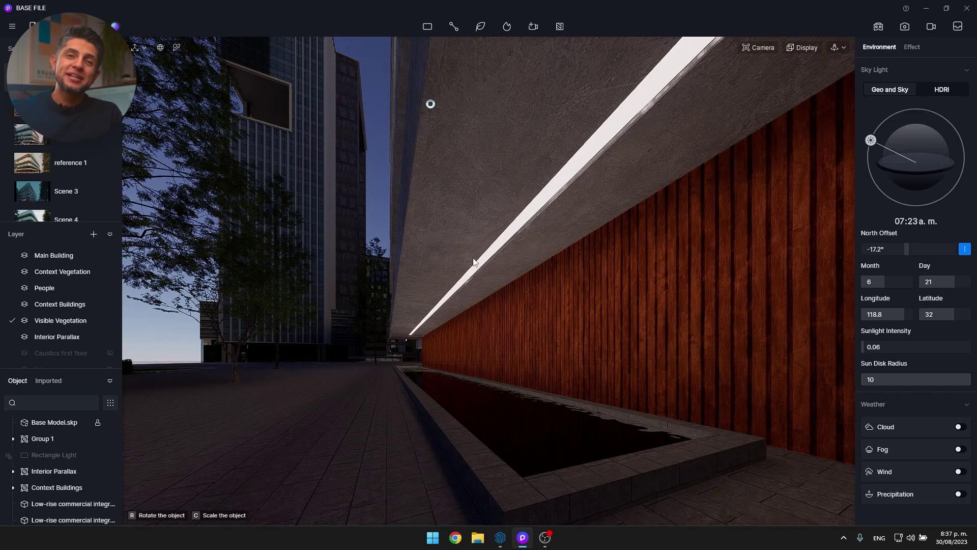
pyautogui.click(473, 401)
# - Position the pool light just above the water surface and adjust its barn door angle
pyautogui.moveTo(539, 420); pyautogui.dragTo(526, 437, button='right')
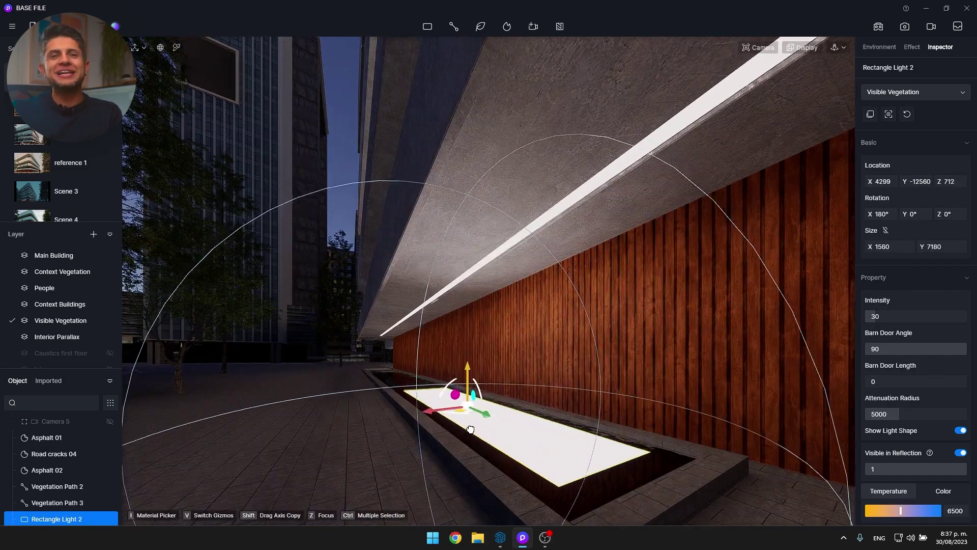
pyautogui.moveTo(472, 438); pyautogui.dragTo(560, 396)
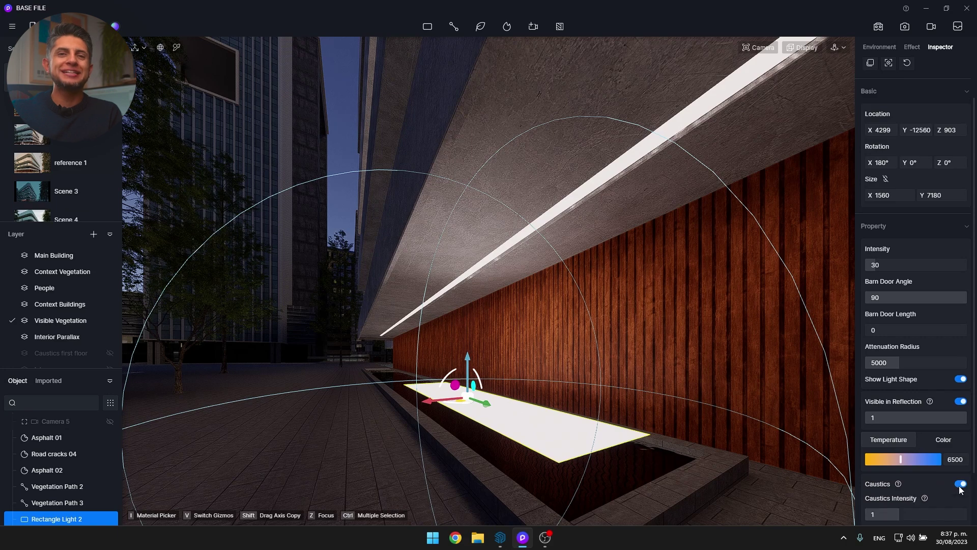
pyautogui.moveTo(473, 370); pyautogui.dragTo(473, 402)
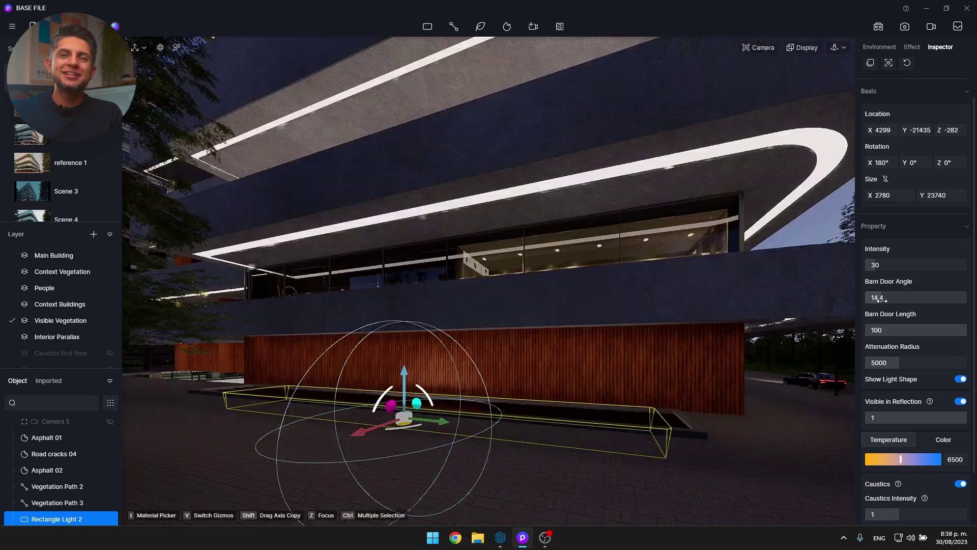
pyautogui.moveTo(910, 299)
pyautogui.mouseDown()
pyautogui.moveTo(895, 300)
pyautogui.moveTo(925, 301)
pyautogui.mouseUp()
pyautogui.scroll(5, 703, 388)
pyautogui.moveTo(542, 413); pyautogui.dragTo(441, 402, button='right')
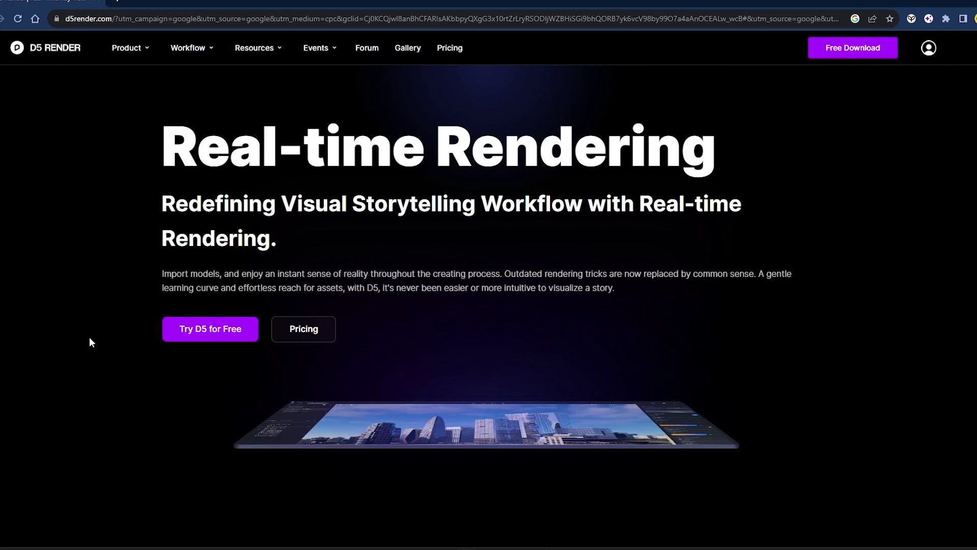
# - Go to the D5 Render free download page and scroll to the D5 Sync plugin list
pyautogui.scroll(-6, 89, 337)
pyautogui.scroll(8, 90, 337)
pyautogui.click(235, 340)
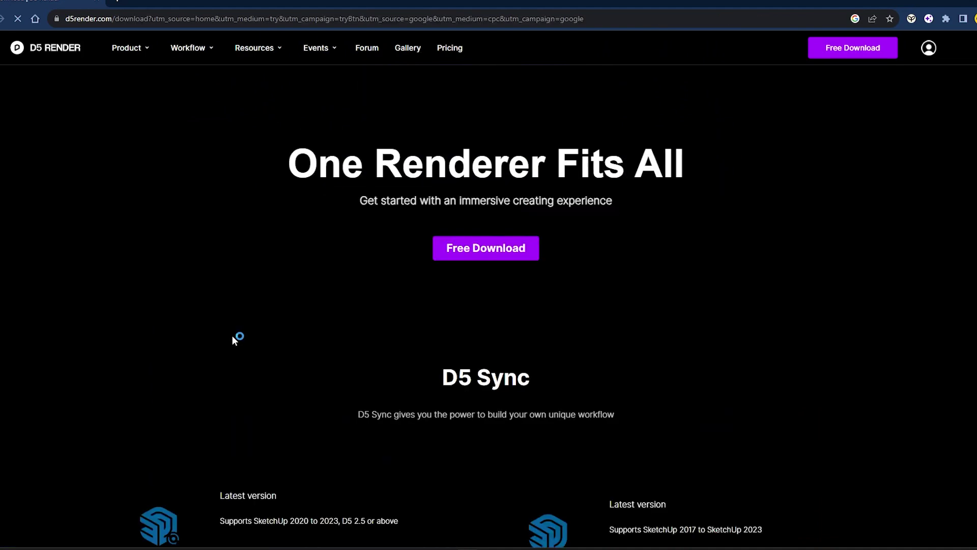
pyautogui.scroll(-4, 233, 335)
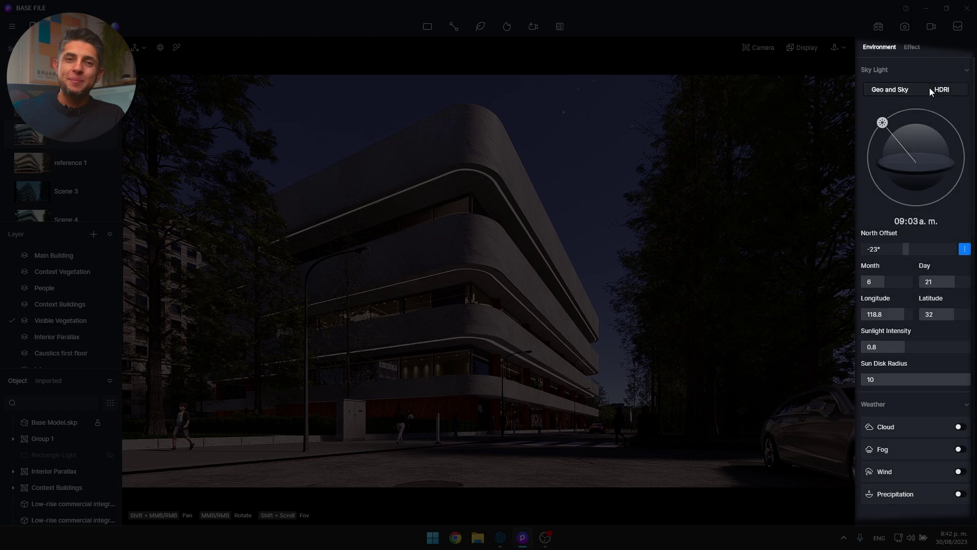
# - Use the Pure White HDRI sky with skylight 0.59, background 0.42 and 35° rotation
pyautogui.click(906, 92)
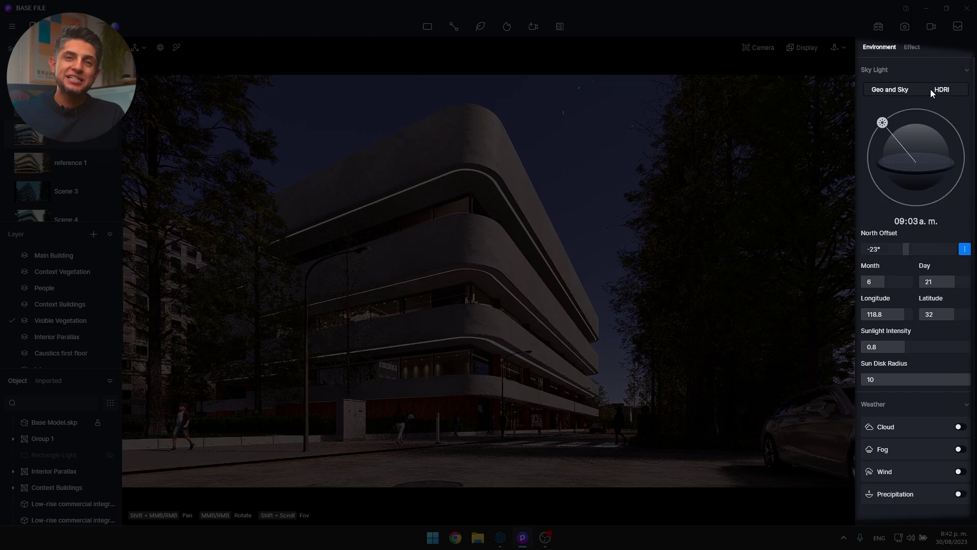
pyautogui.click(931, 89)
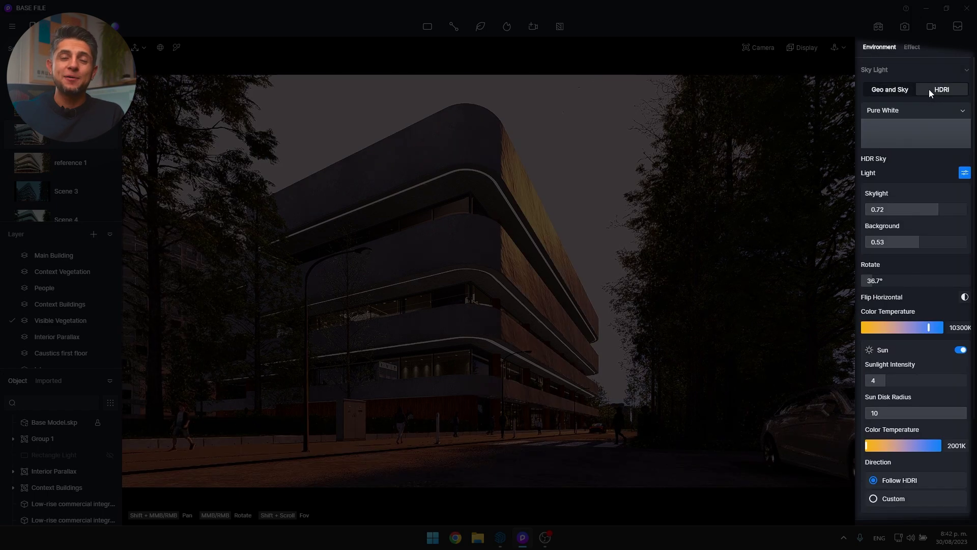
pyautogui.click(890, 110)
pyautogui.scroll(-8, 905, 251)
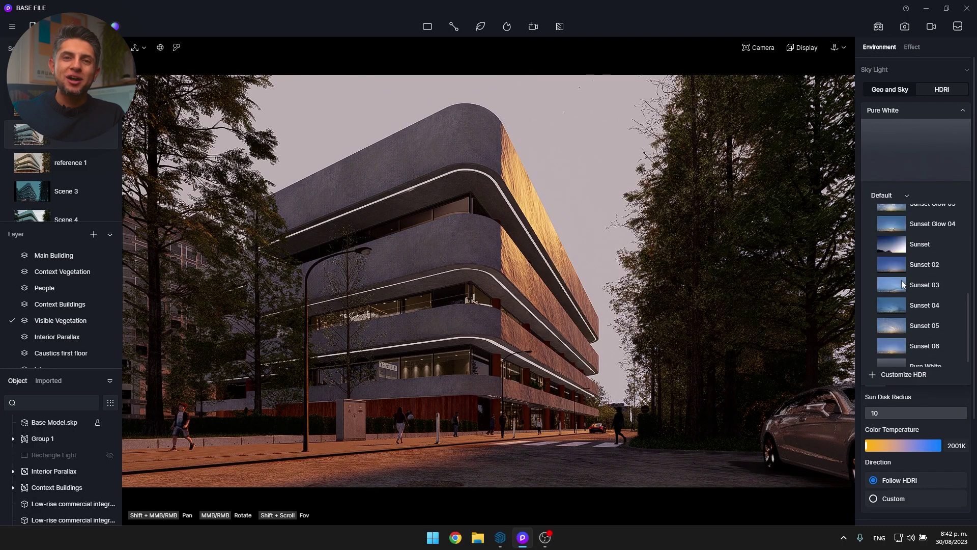
pyautogui.click(923, 111)
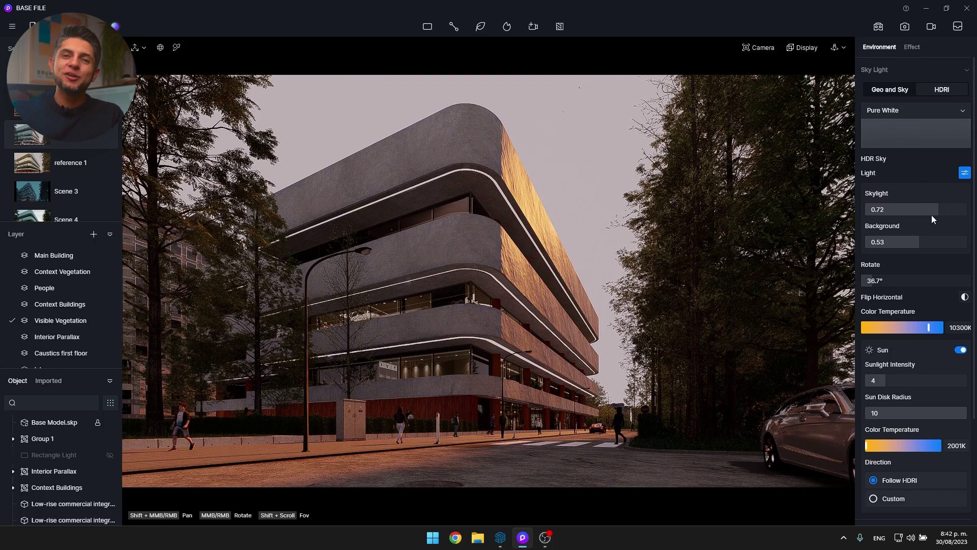
pyautogui.moveTo(933, 211); pyautogui.dragTo(908, 240)
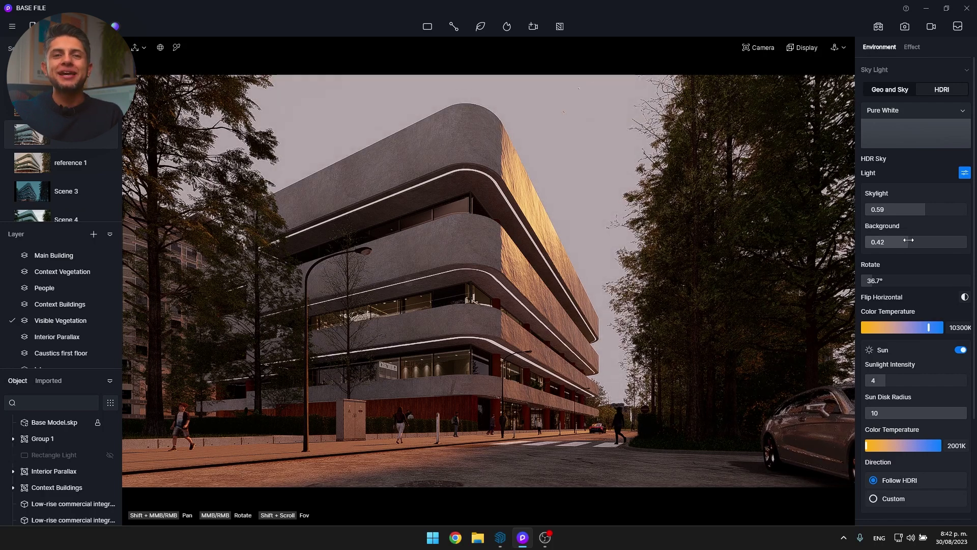
pyautogui.moveTo(871, 281)
pyautogui.mouseDown()
pyautogui.moveTo(974, 294)
pyautogui.moveTo(870, 280)
pyautogui.mouseUp()
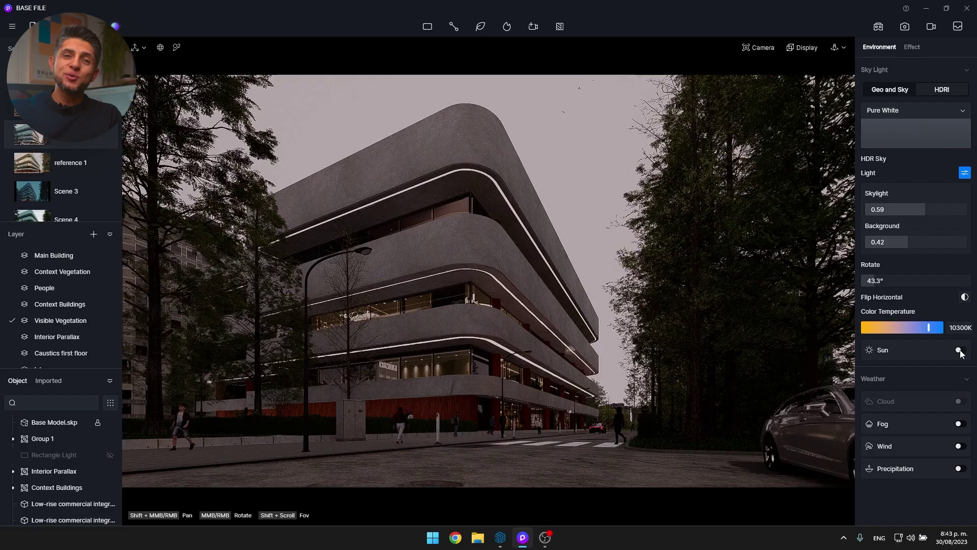
# - Enable the sun, raise its intensity, set radius 10 and colour temperature 2000K
pyautogui.click(959, 350)
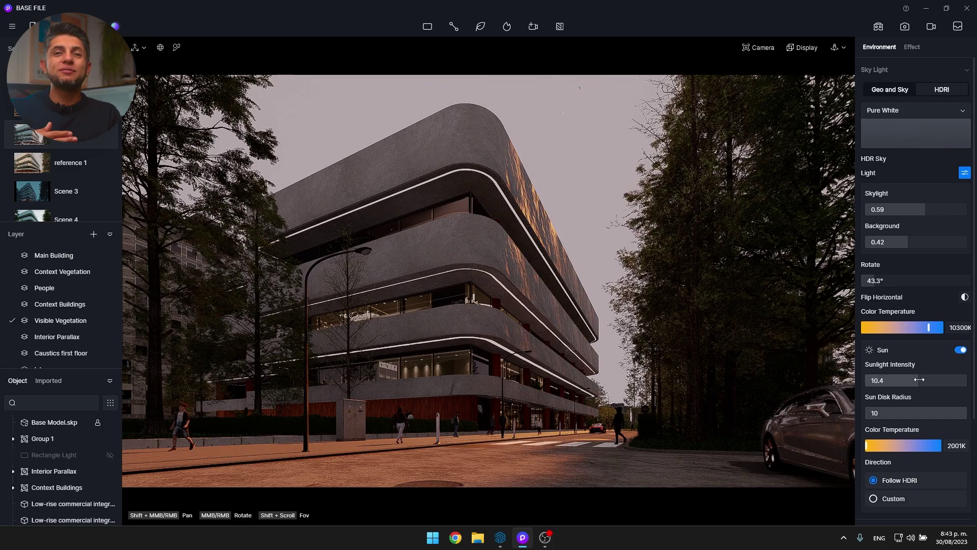
pyautogui.moveTo(919, 379); pyautogui.dragTo(884, 380)
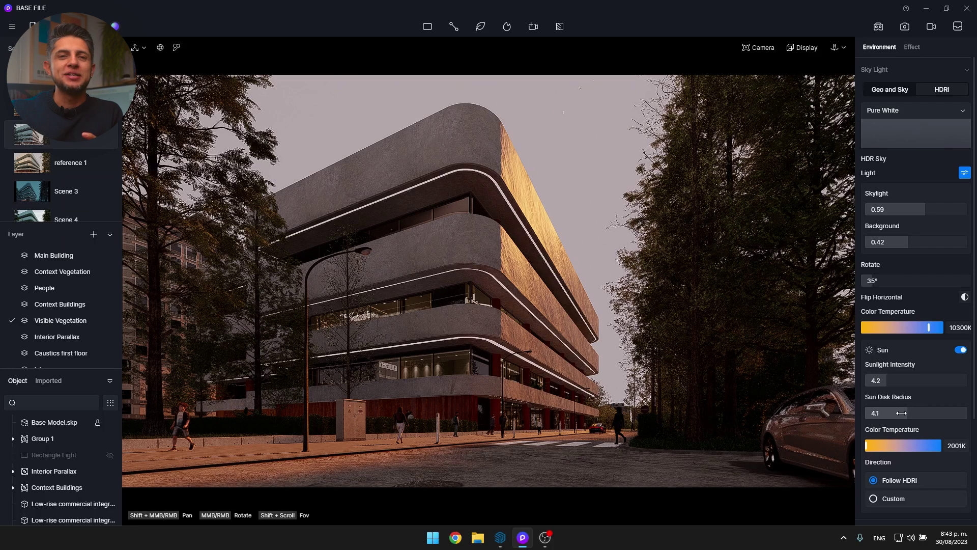
pyautogui.moveTo(907, 413); pyautogui.dragTo(967, 413)
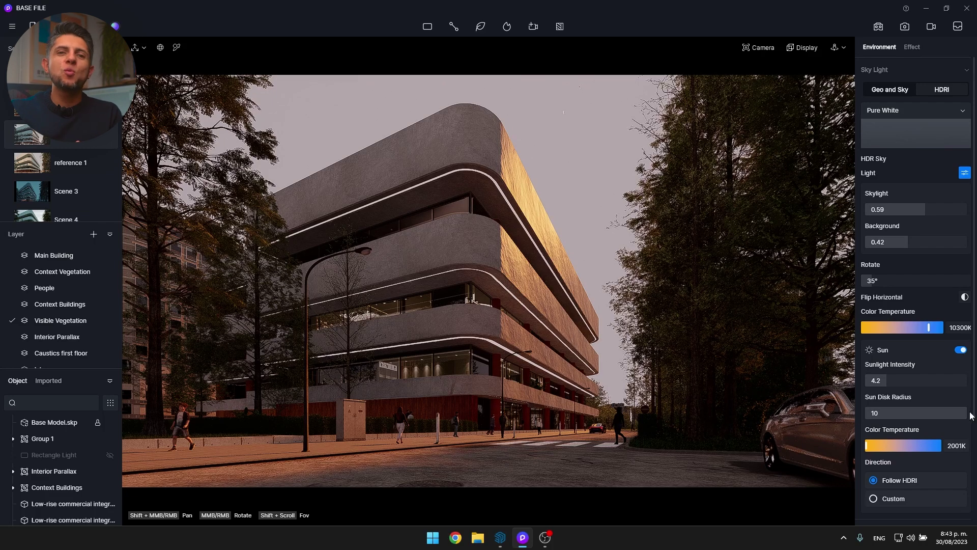
pyautogui.moveTo(884, 448); pyautogui.dragTo(943, 447)
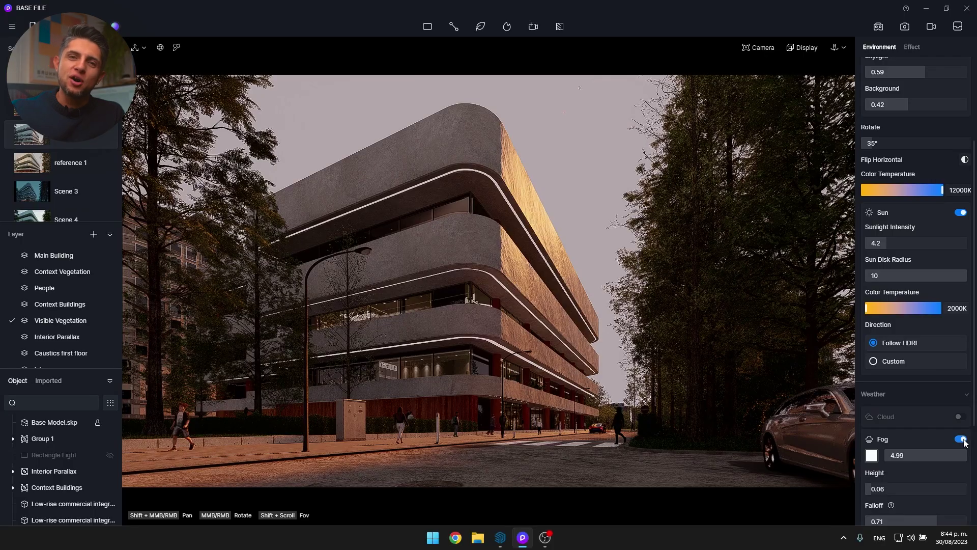
# - Set the fog to height 0.28, falloff 0.42 and start distance 62.5m
pyautogui.scroll(-3, 936, 442)
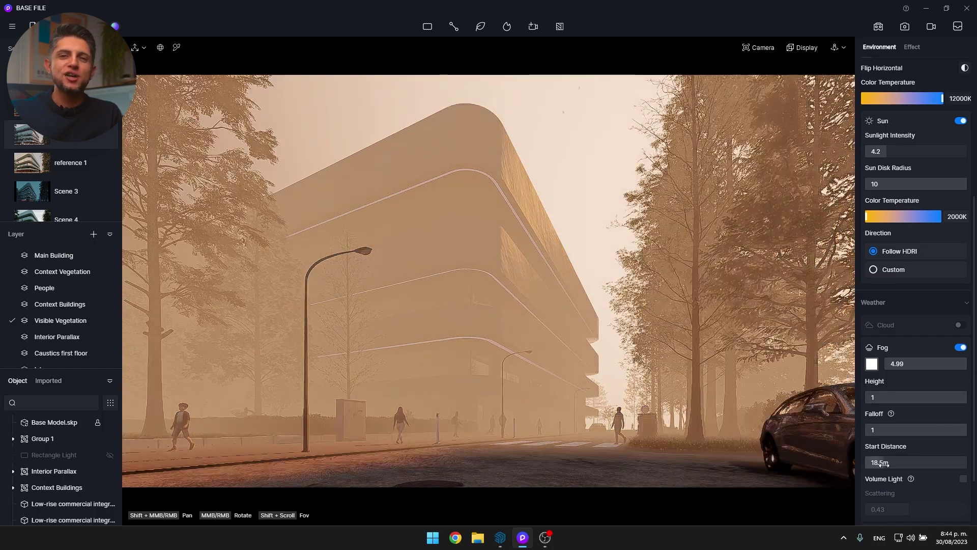
pyautogui.moveTo(881, 464); pyautogui.dragTo(911, 464)
pyautogui.moveTo(896, 397); pyautogui.dragTo(891, 397)
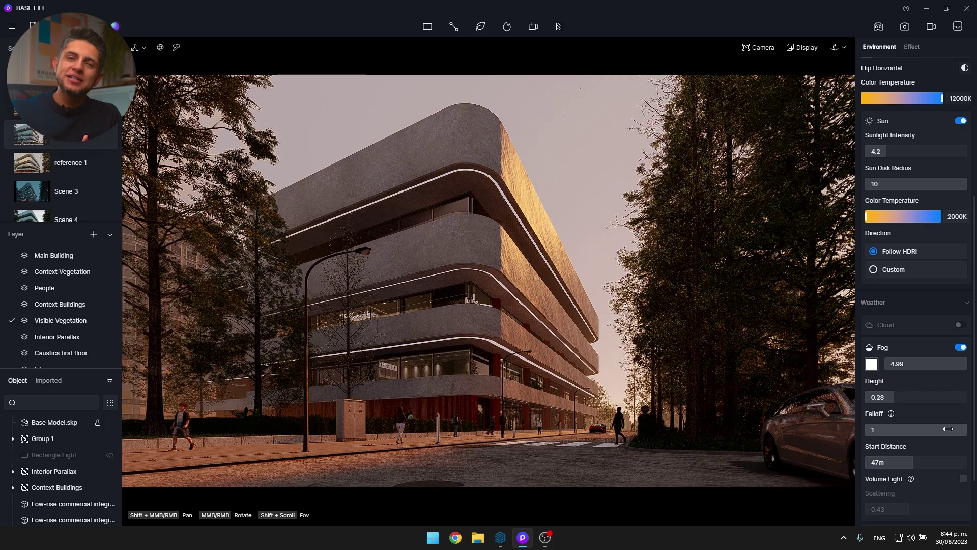
pyautogui.moveTo(924, 462); pyautogui.dragTo(927, 462)
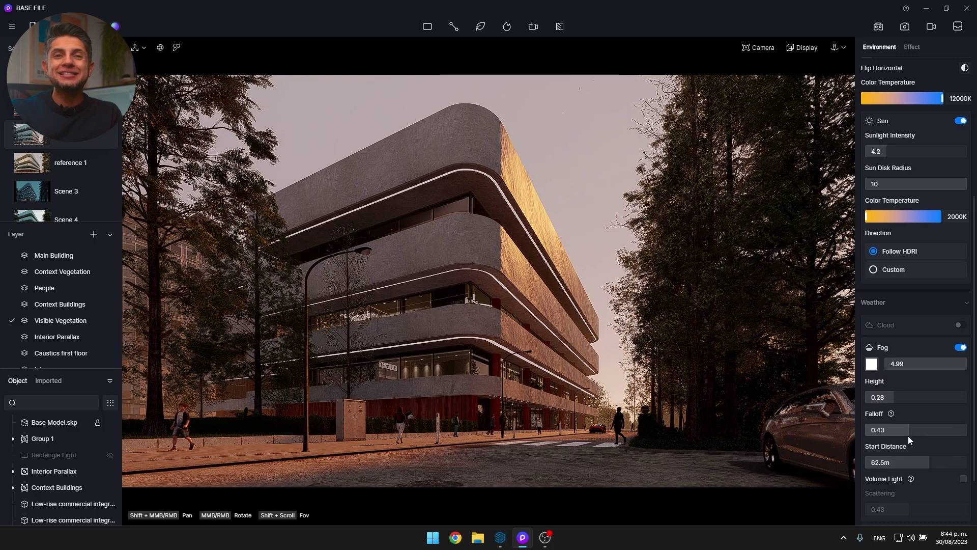
pyautogui.moveTo(909, 436); pyautogui.dragTo(907, 435)
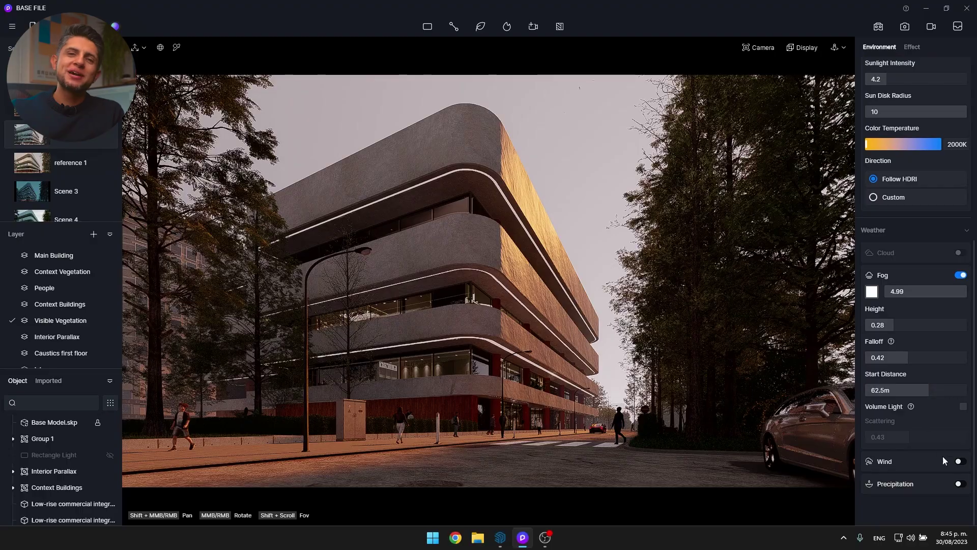
# - Turn on precipitation, try snow, then settle on rain with strength 0 and puddle 0.39
pyautogui.click(959, 483)
pyautogui.scroll(-2, 951, 458)
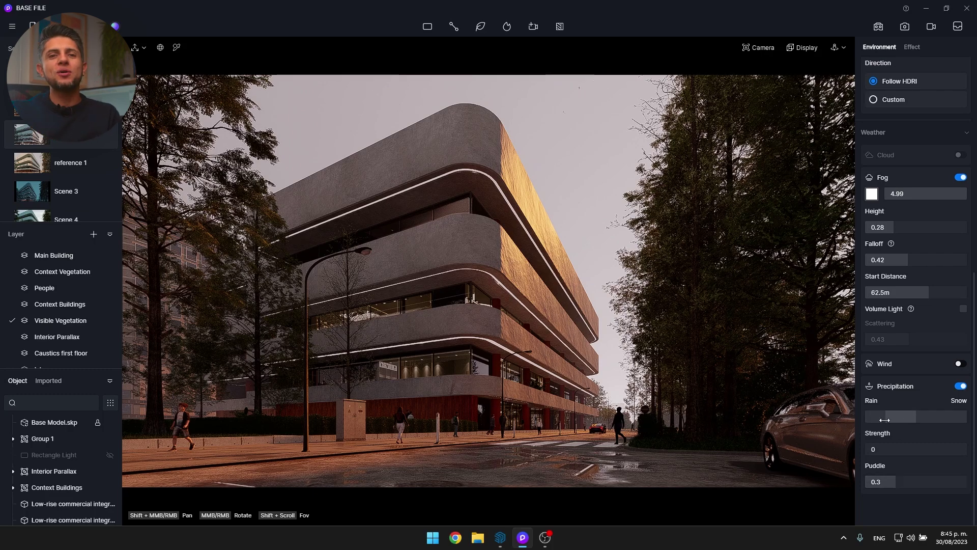
pyautogui.moveTo(876, 421); pyautogui.dragTo(969, 424)
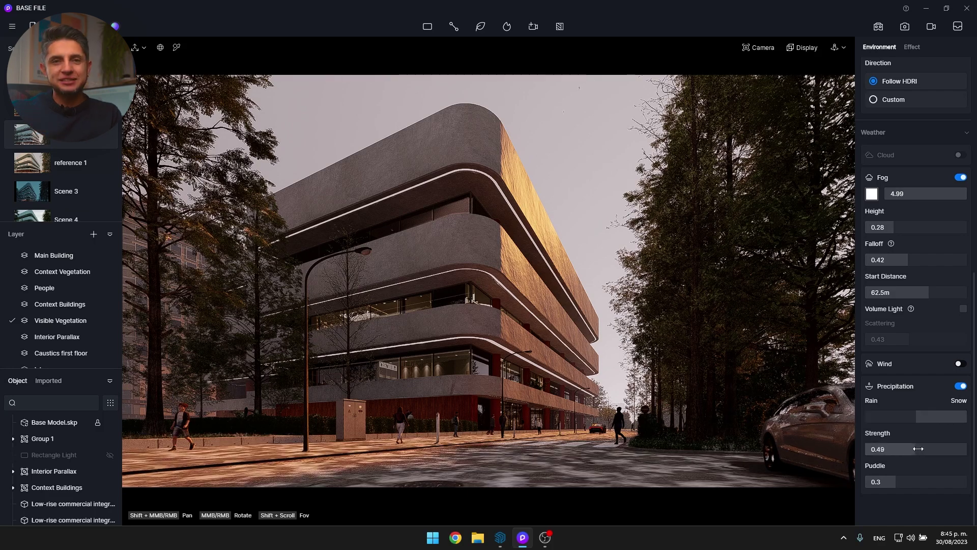
pyautogui.moveTo(894, 483); pyautogui.dragTo(972, 483)
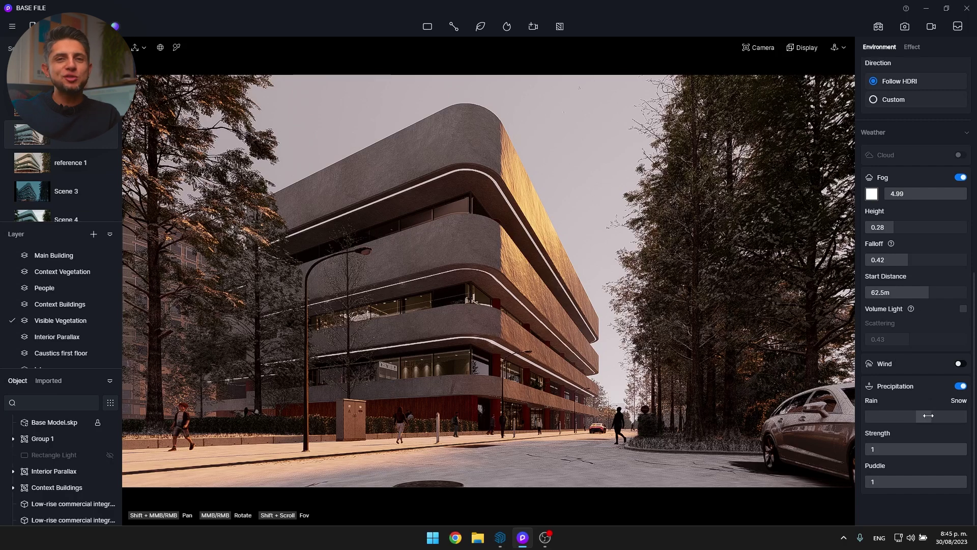
pyautogui.moveTo(928, 415); pyautogui.dragTo(876, 417)
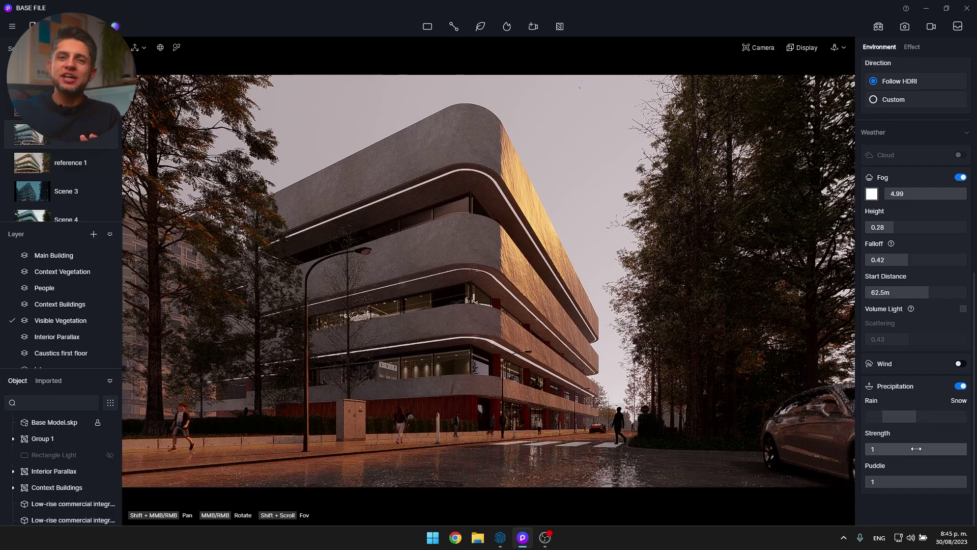
pyautogui.moveTo(894, 482); pyautogui.dragTo(893, 482)
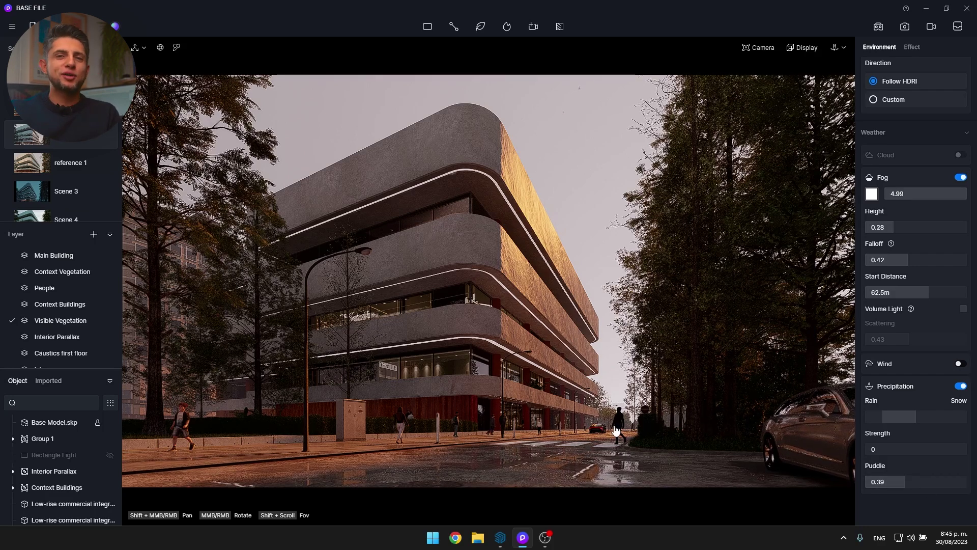
pyautogui.keyDown('shift'); pyautogui.moveTo(616, 429); pyautogui.dragTo(632, 392, button='middle'); pyautogui.keyUp('shift')
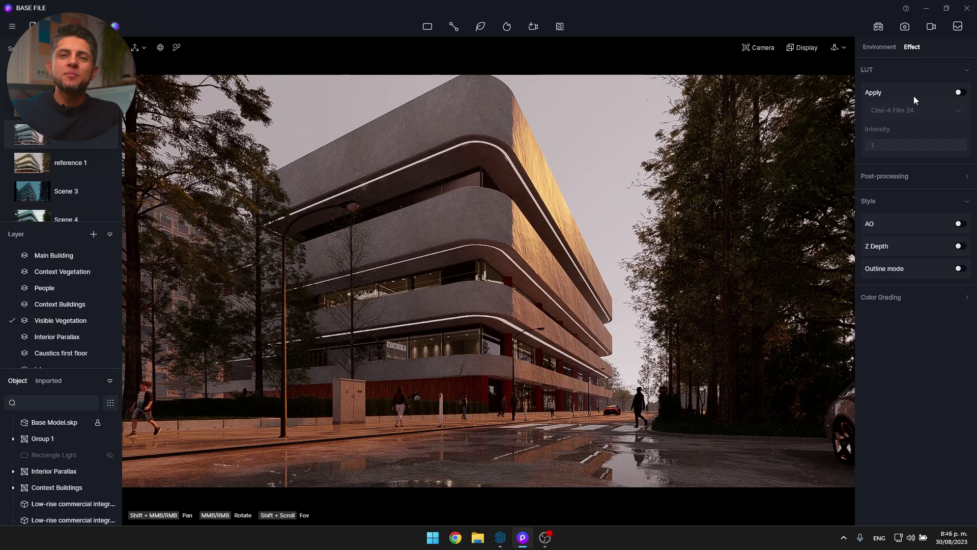
# - Enable LUT grading, set exposure -0.41 and contrast -0.37, and switch to the first saved scene
pyautogui.click(959, 92)
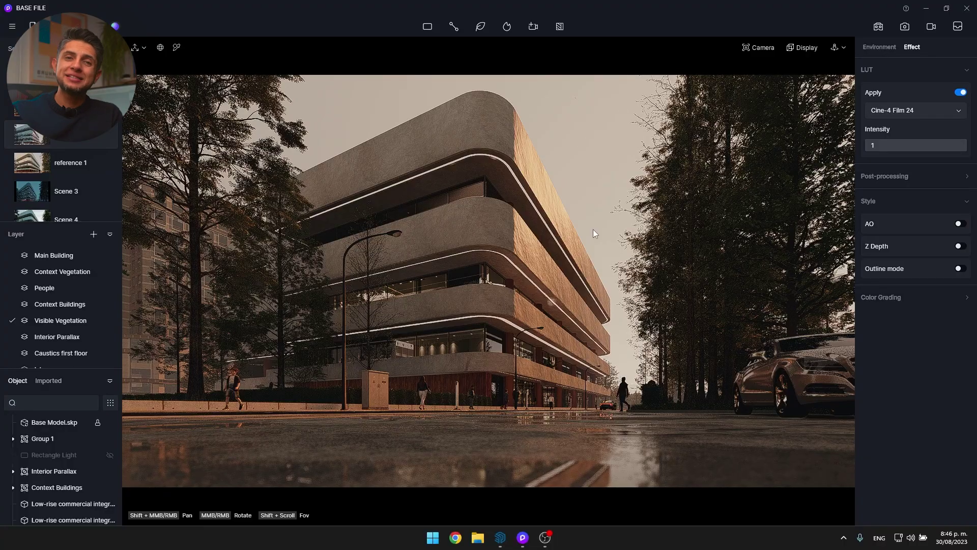
pyautogui.click(895, 176)
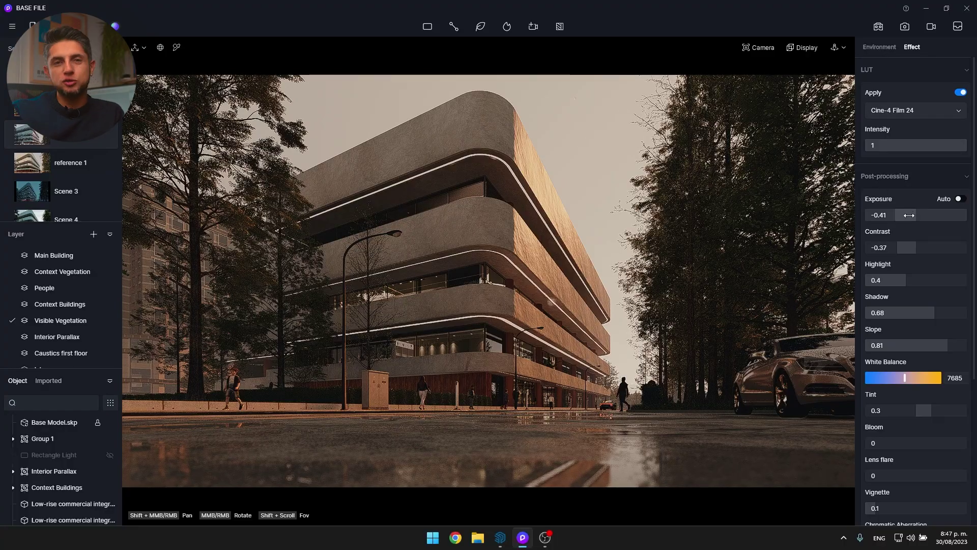
pyautogui.moveTo(908, 215)
pyautogui.mouseDown()
pyautogui.moveTo(922, 215)
pyautogui.moveTo(901, 217)
pyautogui.mouseUp()
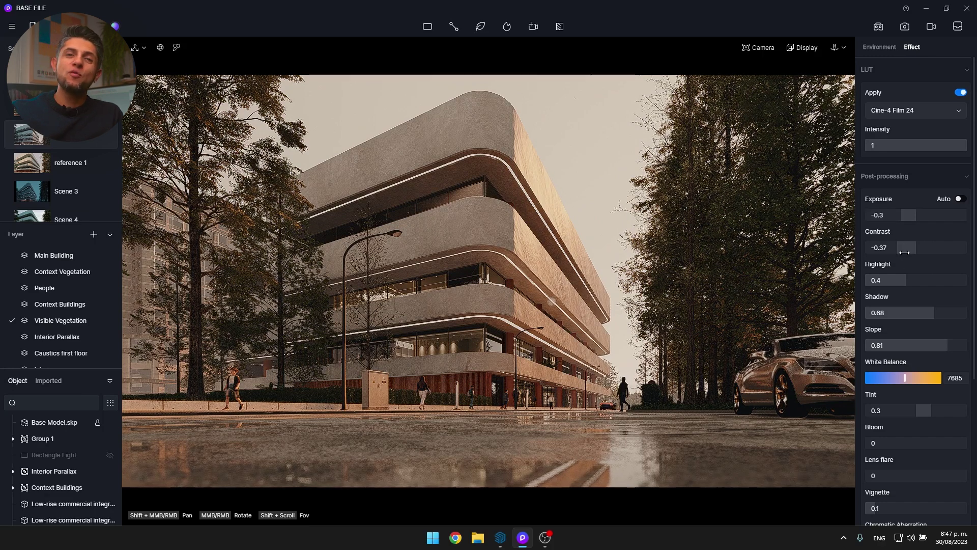
pyautogui.moveTo(918, 250); pyautogui.dragTo(915, 250)
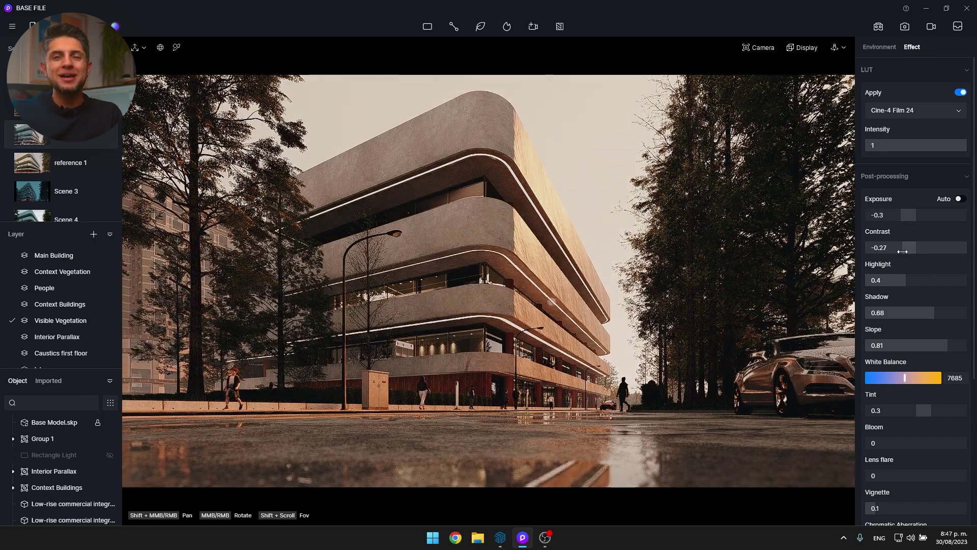
pyautogui.click(58, 143)
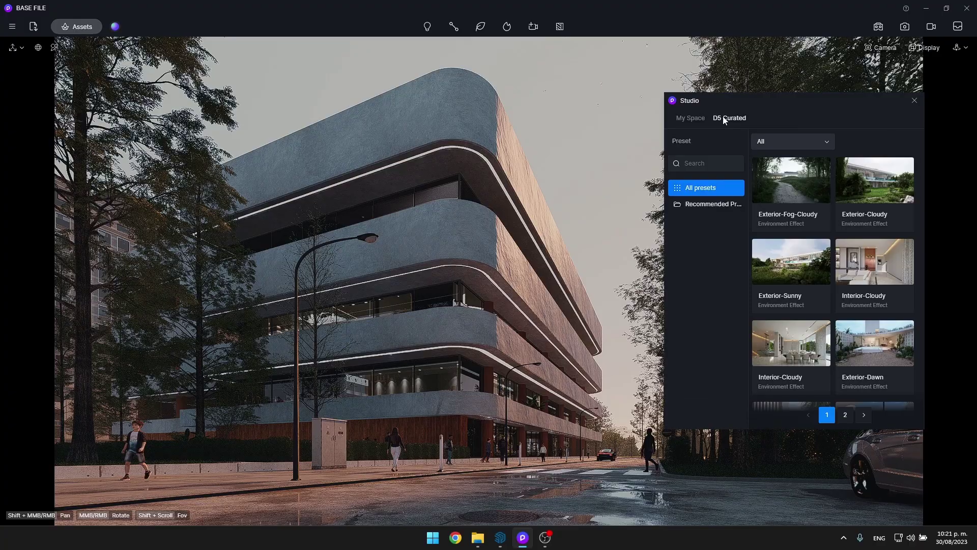
# - Try the Exterior-Fog-Cloudy, Exterior-Cloudy and both Exterior-Sunny environment presets
pyautogui.click(794, 188)
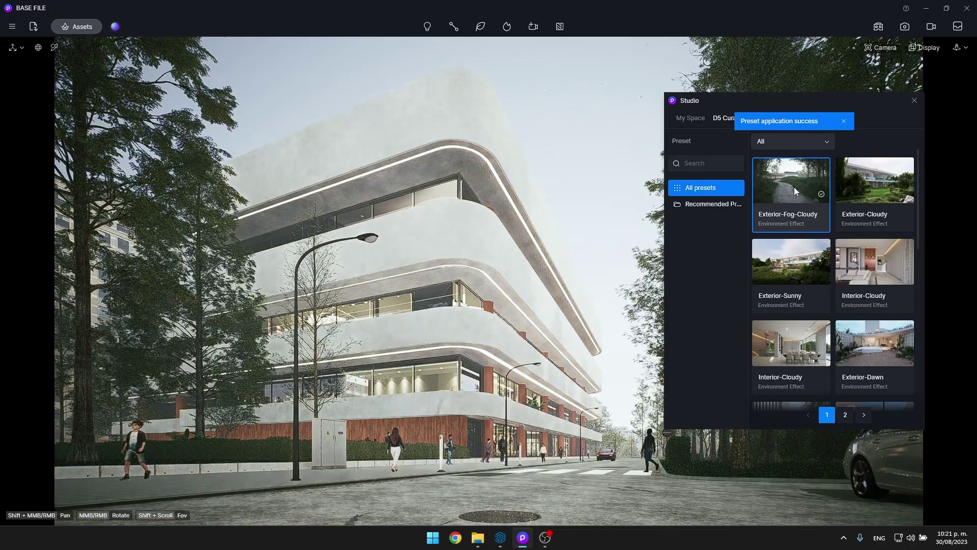
pyautogui.click(860, 183)
pyautogui.click(782, 263)
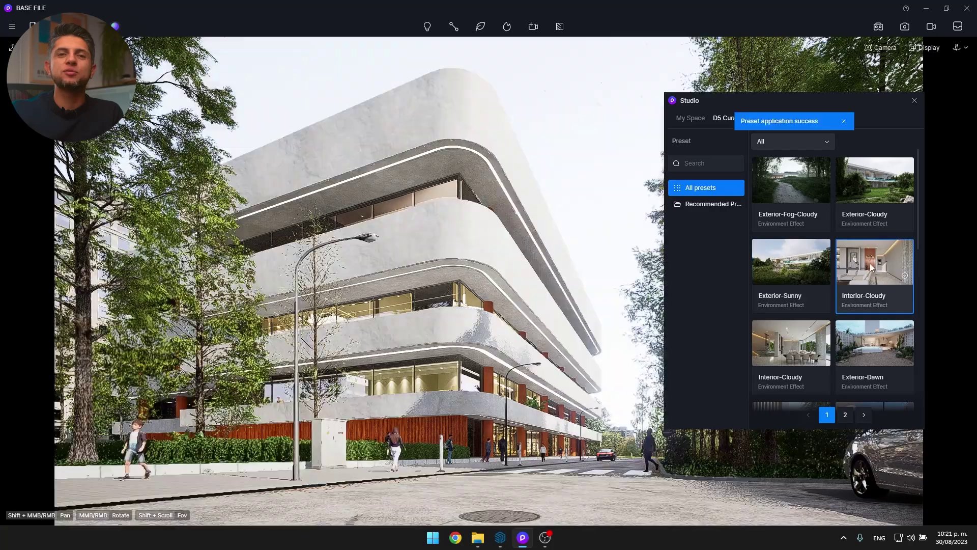
pyautogui.scroll(-1, 806, 273)
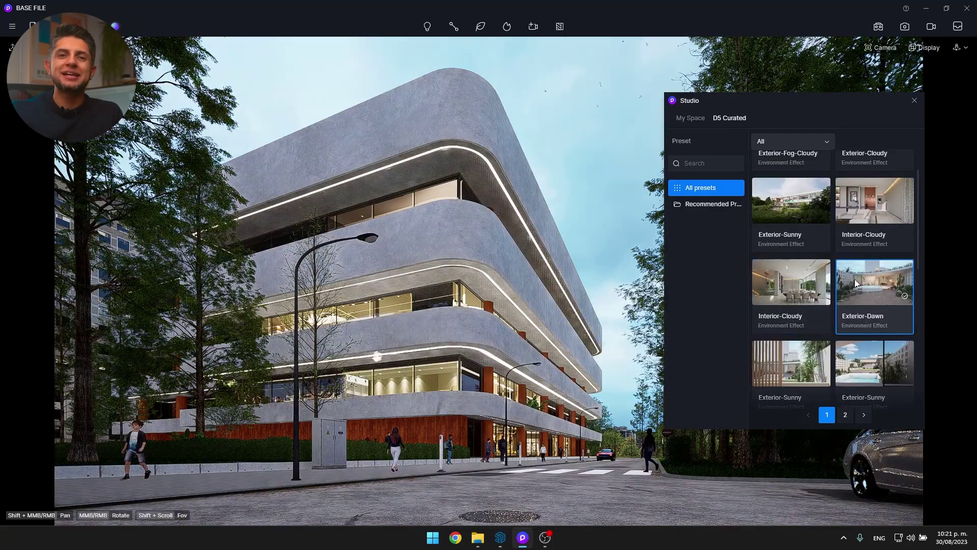
pyautogui.scroll(-1, 840, 290)
pyautogui.click(796, 304)
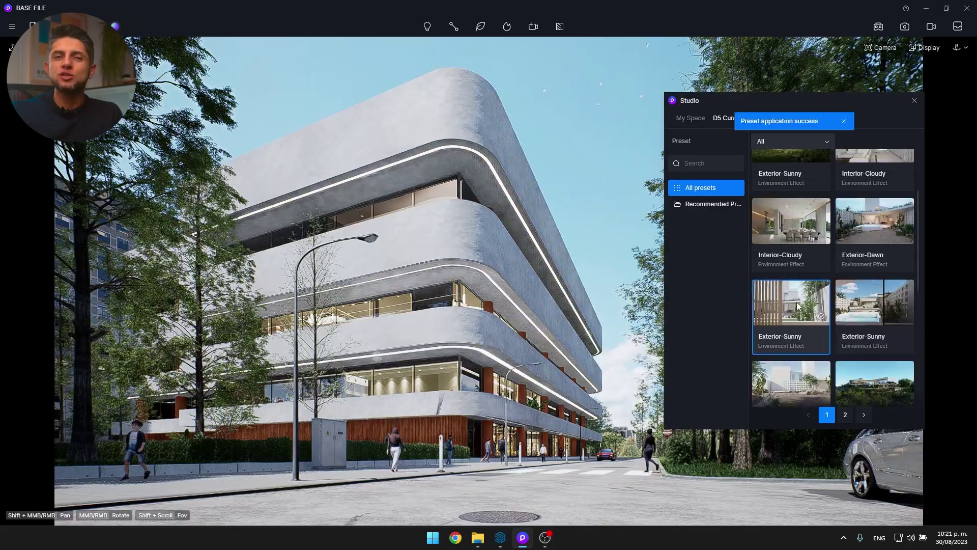
# - Try the Exterior-Cloudy, both Exterior-Dusk and Exterior-Dawn presets further down page 1
pyautogui.scroll(-1, 799, 300)
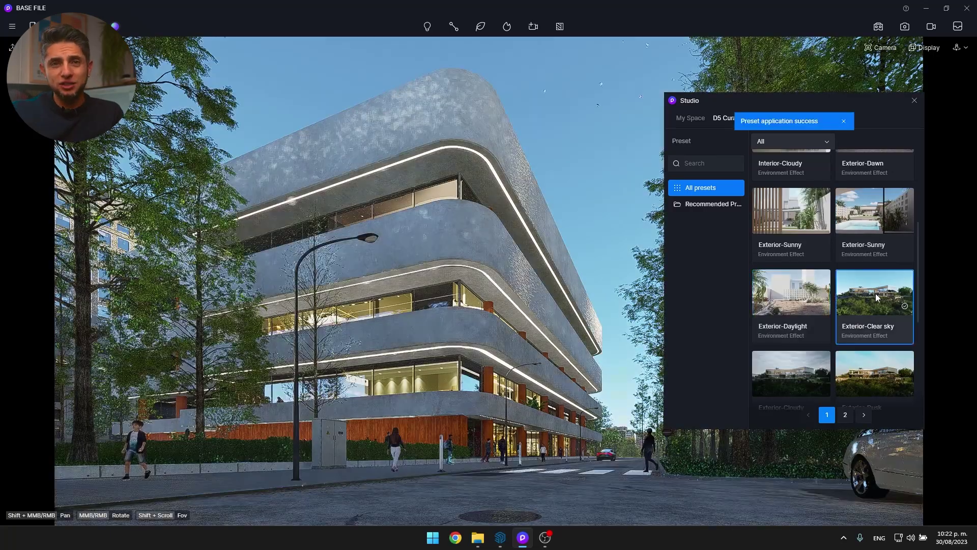
pyautogui.scroll(-1, 872, 296)
pyautogui.click(810, 284)
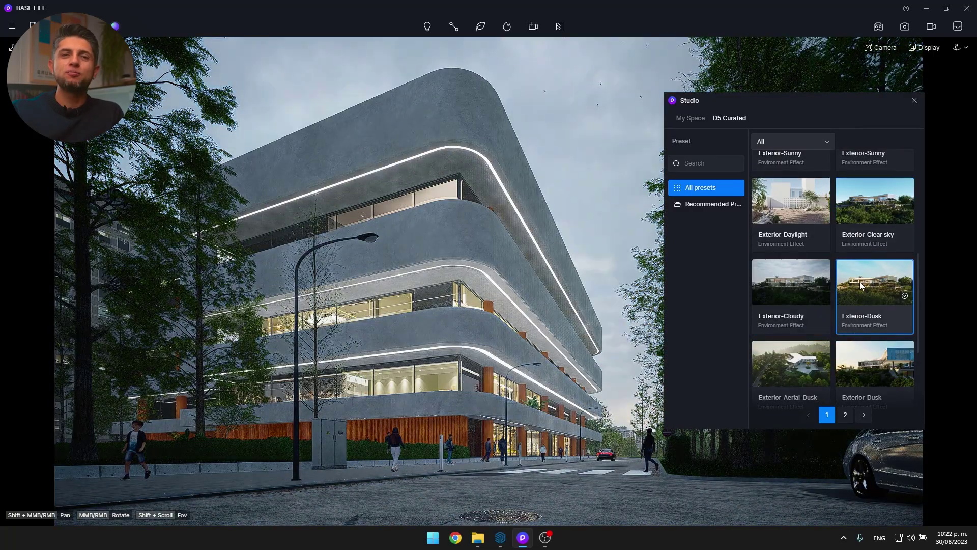
pyautogui.scroll(-1, 859, 282)
pyautogui.click(865, 277)
pyautogui.scroll(-1, 799, 336)
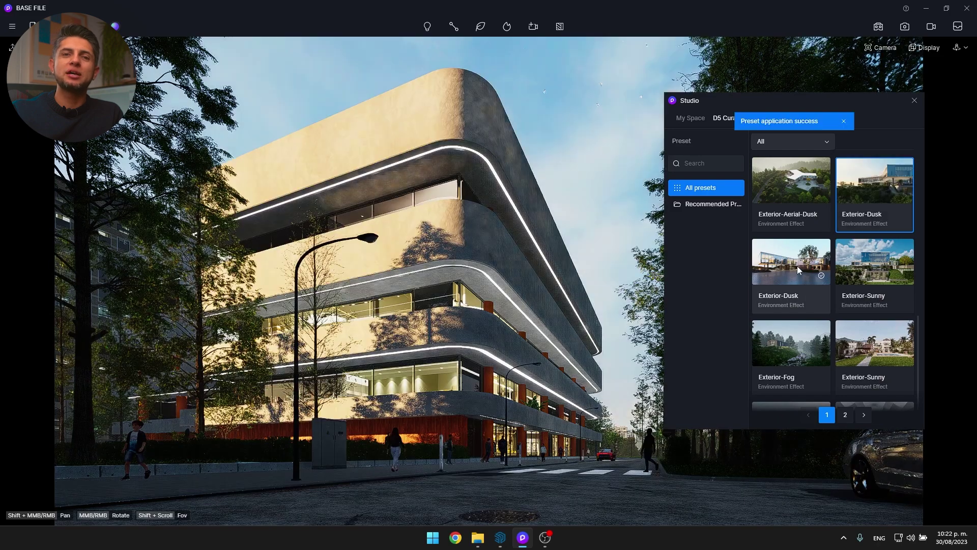
pyautogui.click(797, 265)
pyautogui.scroll(-1, 814, 301)
pyautogui.click(800, 343)
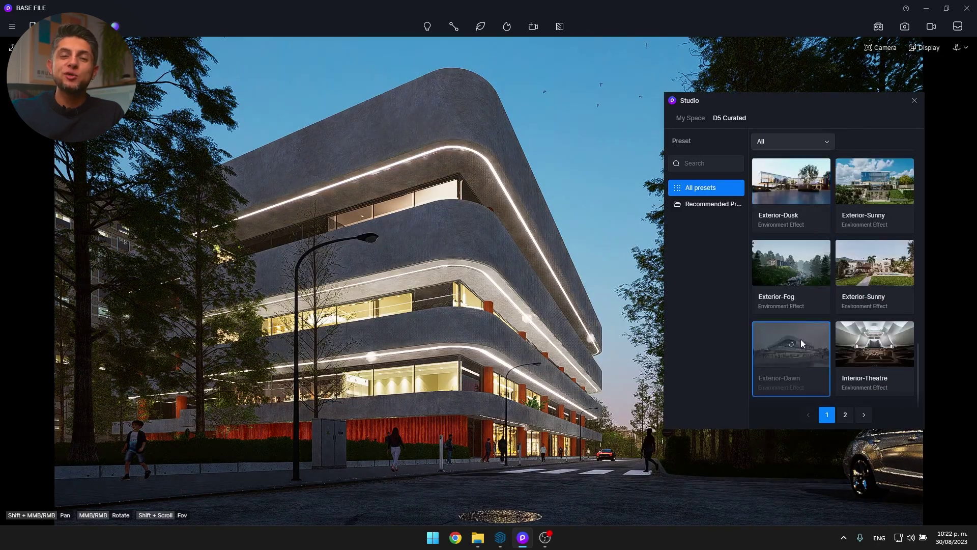
# - On preset page 2, try Exterior-Night and Exterior-Dusk, ending on the bright Exterior-Cloudy preset
pyautogui.click(845, 415)
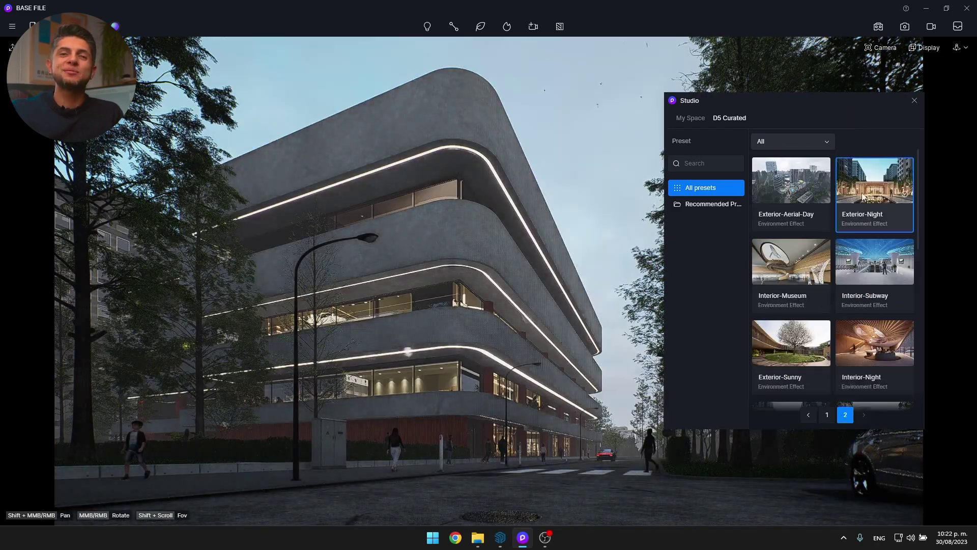
pyautogui.click(863, 197)
pyautogui.scroll(-2, 864, 198)
pyautogui.moveTo(776, 105); pyautogui.dragTo(805, 72)
pyautogui.click(827, 234)
pyautogui.scroll(-1, 827, 234)
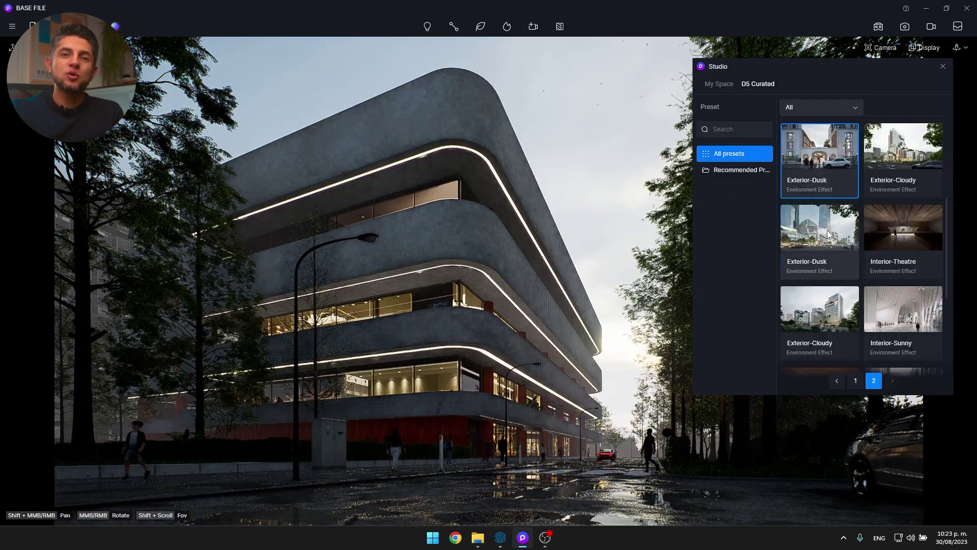
pyautogui.scroll(-3, 828, 234)
pyautogui.click(823, 328)
pyautogui.scroll(-2, 823, 328)
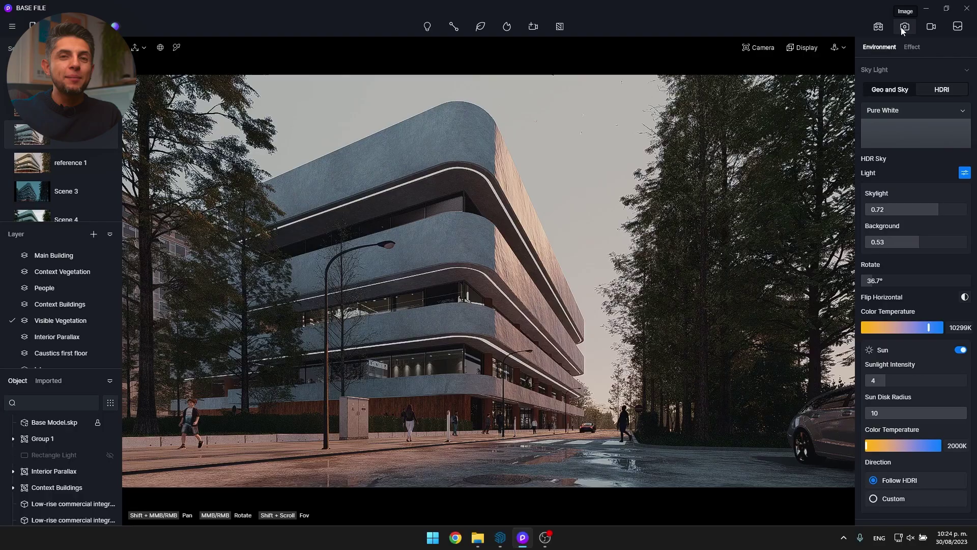
# - Open the still-image render settings with 1920×1080 PNG output
pyautogui.click(904, 27)
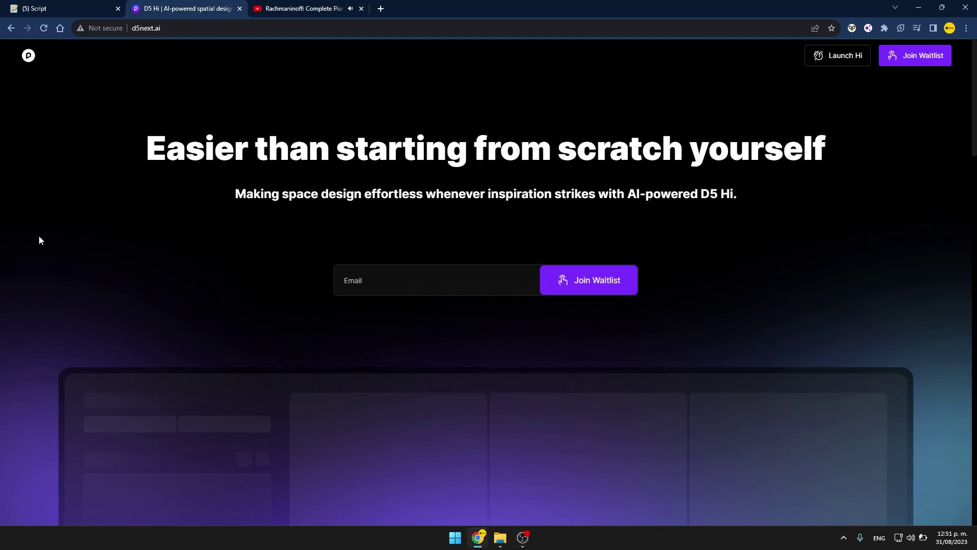
# - Set D5 Hi's concept scenario to Architecture and the styling type to Facade Styling
pyautogui.scroll(-10, 40, 239)
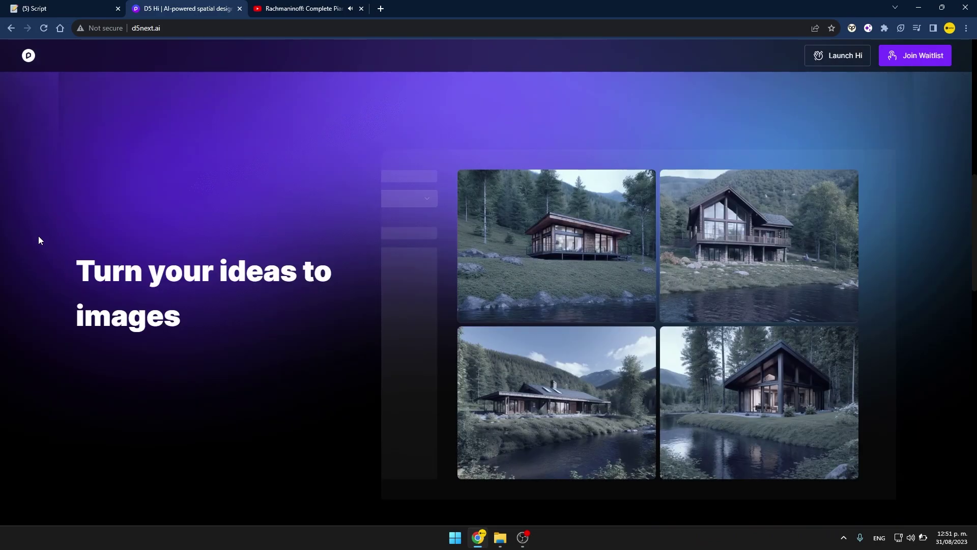
pyautogui.scroll(-5, 40, 240)
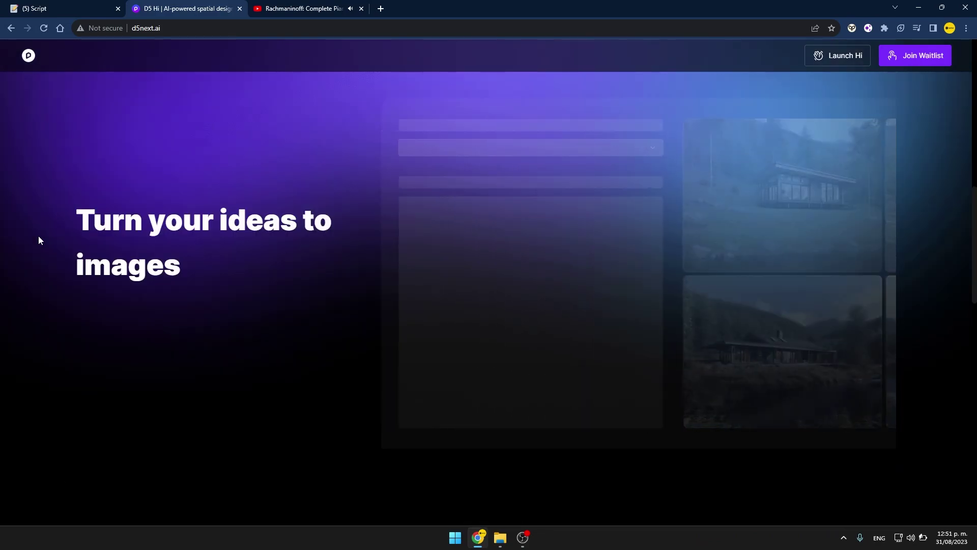
pyautogui.scroll(-3, 39, 240)
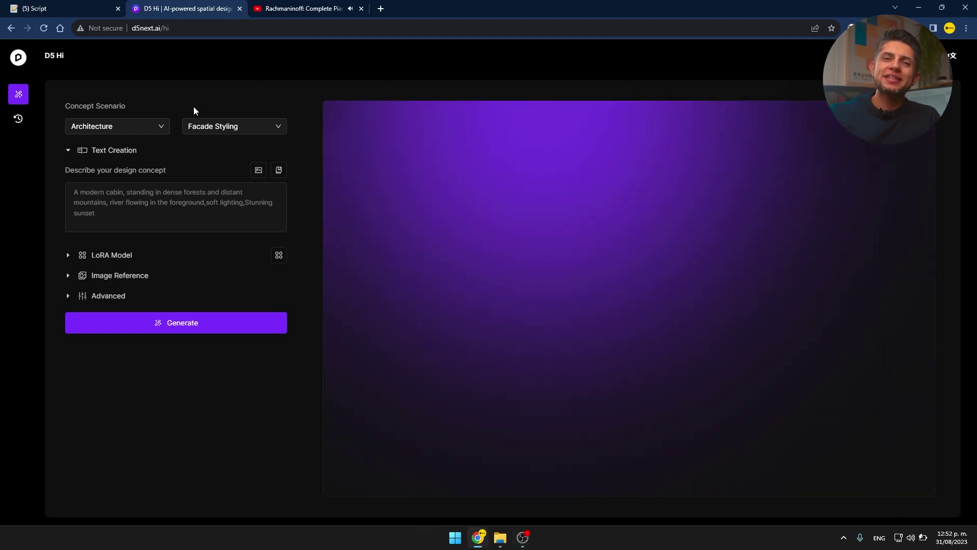
pyautogui.click(142, 130)
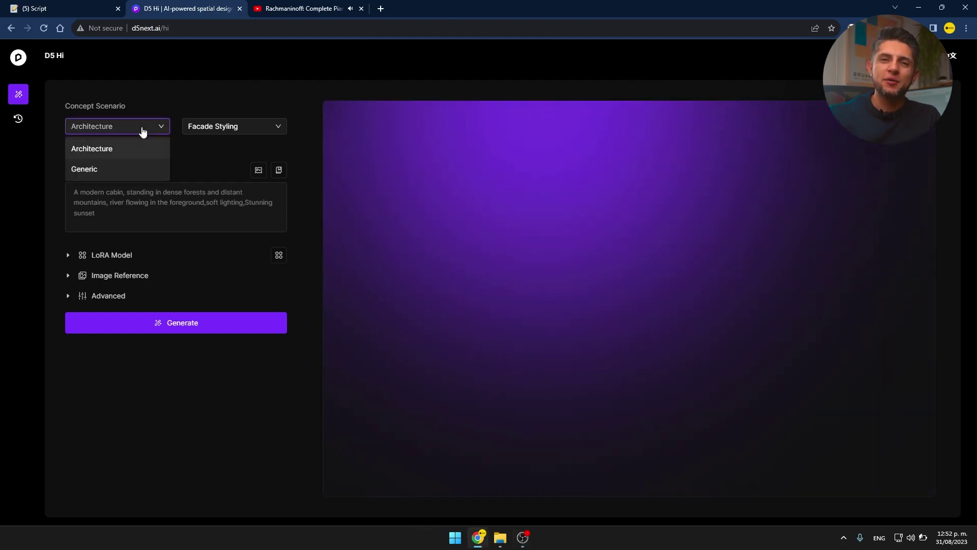
pyautogui.click(114, 149)
pyautogui.click(198, 126)
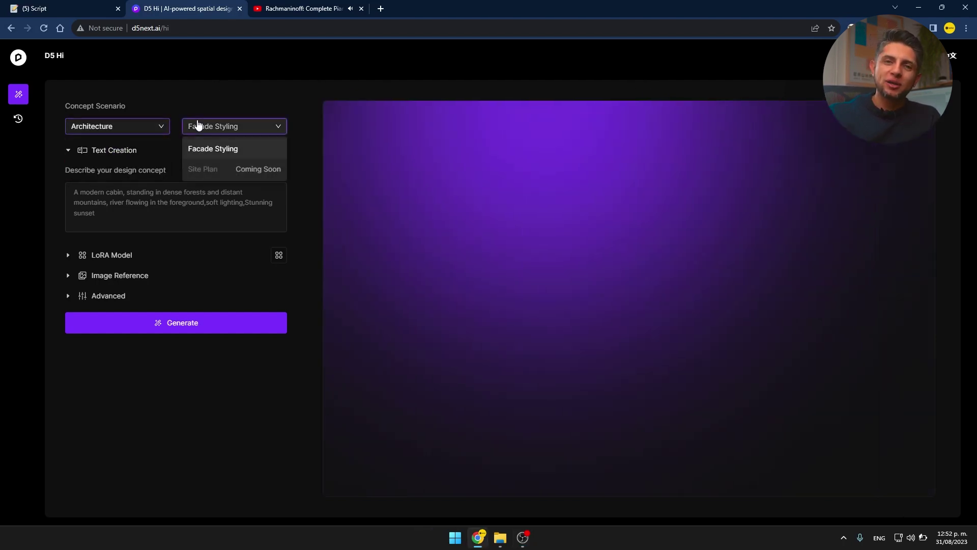
pyautogui.click(205, 149)
# - Choose the D5_Image_20230824_144528 (Mediana).png render as the Structure reference image
pyautogui.click(68, 191)
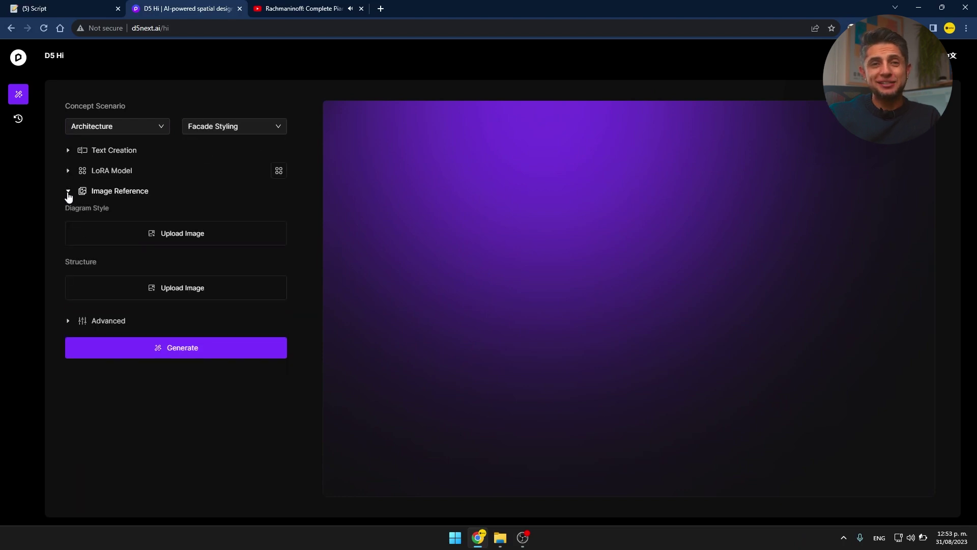
pyautogui.click(148, 284)
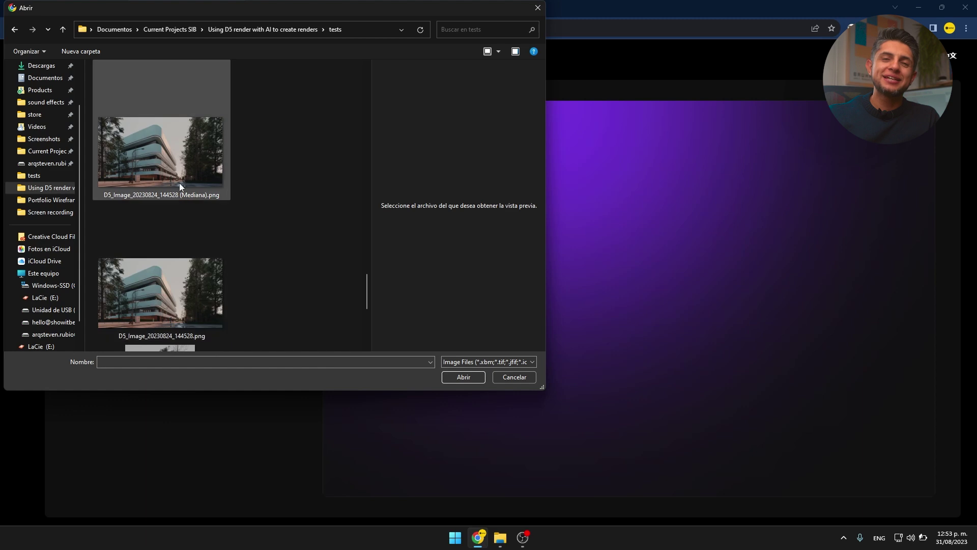
pyautogui.click(178, 178)
# - Enter the prompt for a five-story white concrete office building, then expand Advanced settings
pyautogui.write('A five story office building')
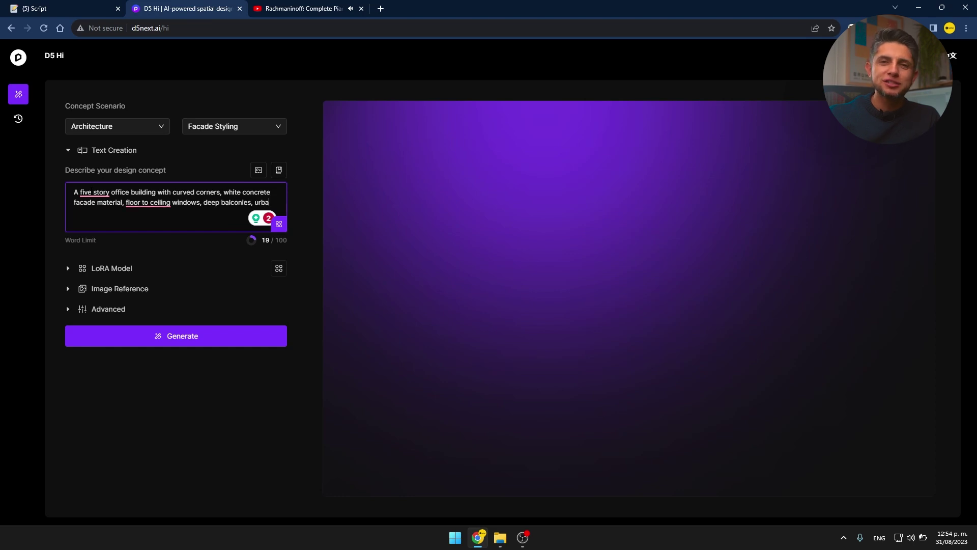
pyautogui.write('ing on the street')
pyautogui.click(69, 297)
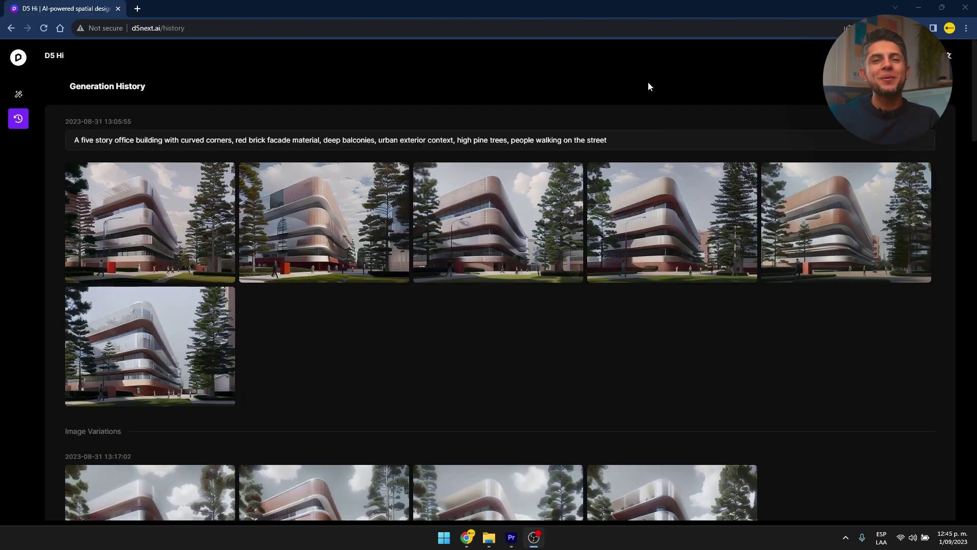
# - Return to the D5 Hi browser and scroll through the earlier red-facade generations
pyautogui.click(649, 83)
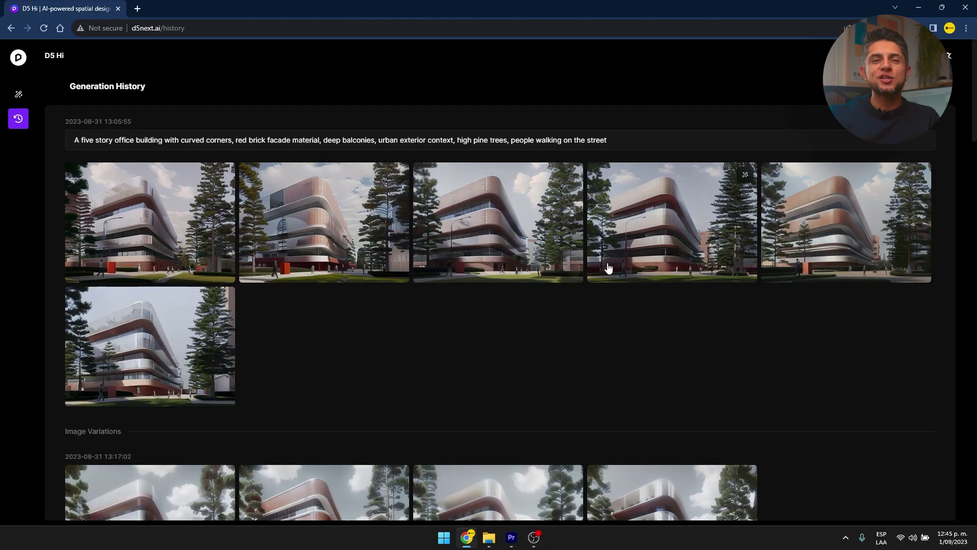
pyautogui.scroll(-4, 825, 379)
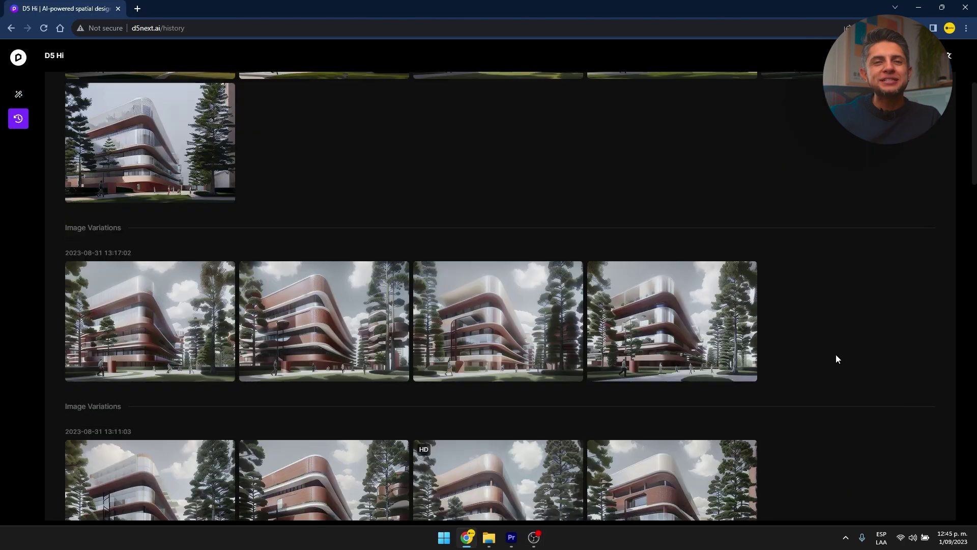
pyautogui.scroll(-3, 837, 354)
pyautogui.scroll(-9, 828, 328)
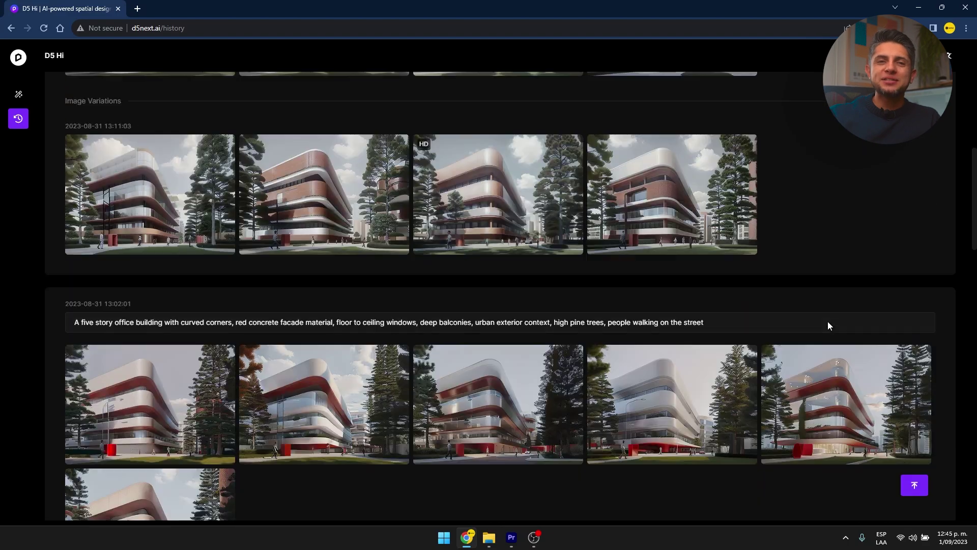